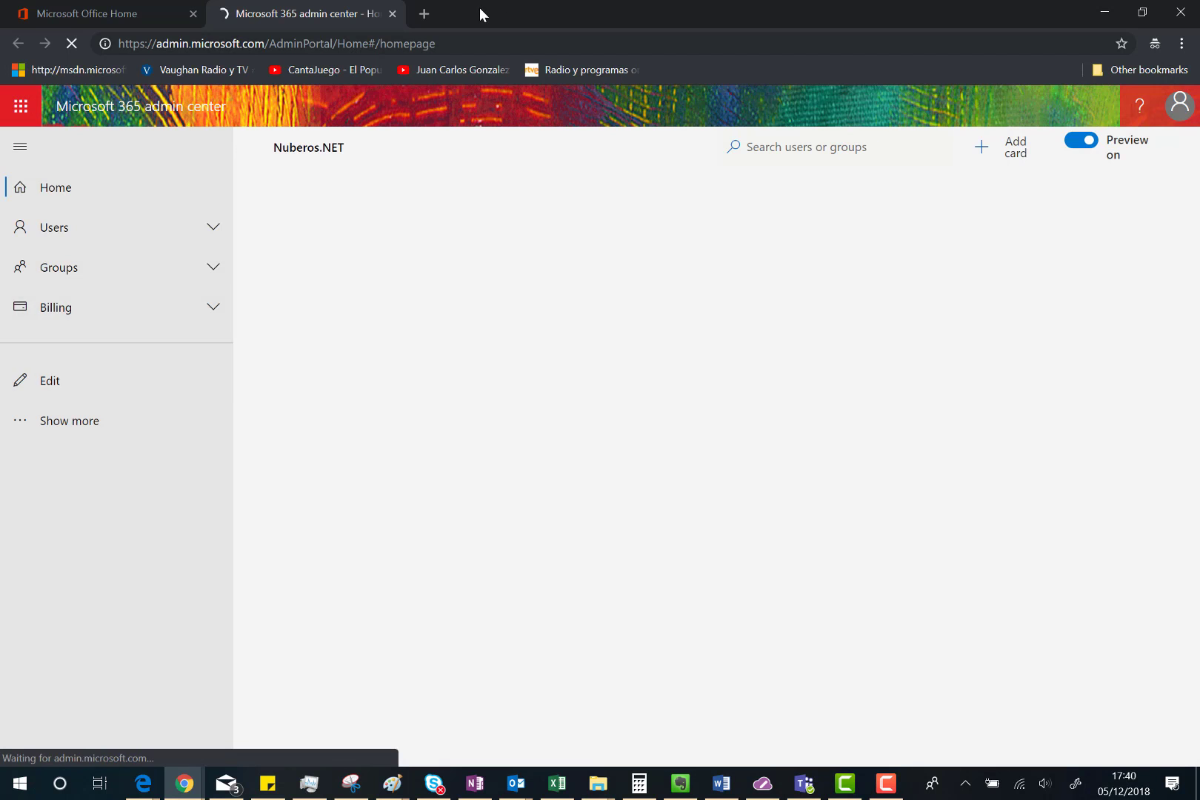
- Open the Teams & Skype for Business admin center from the Microsoft 365 admin center
left_click(64, 421)
scroll(67, 509, "down", 3)
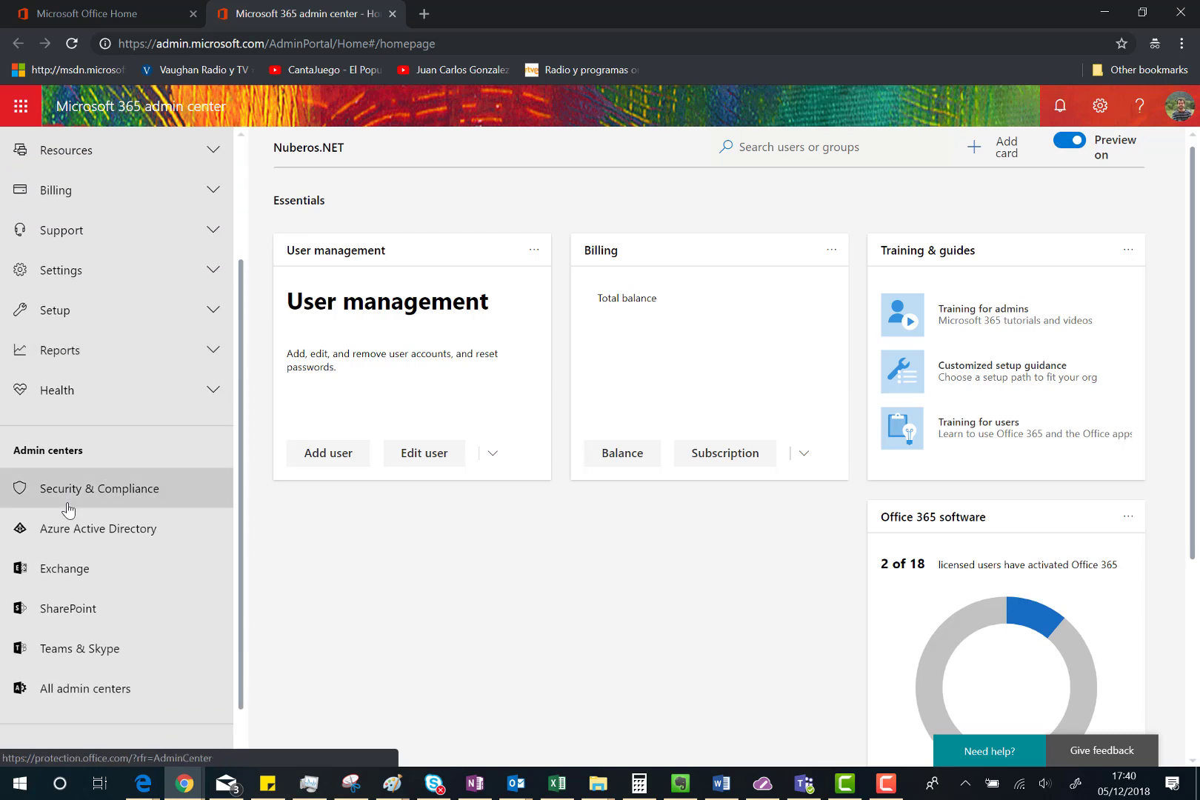
scroll(67, 510, "down", 1)
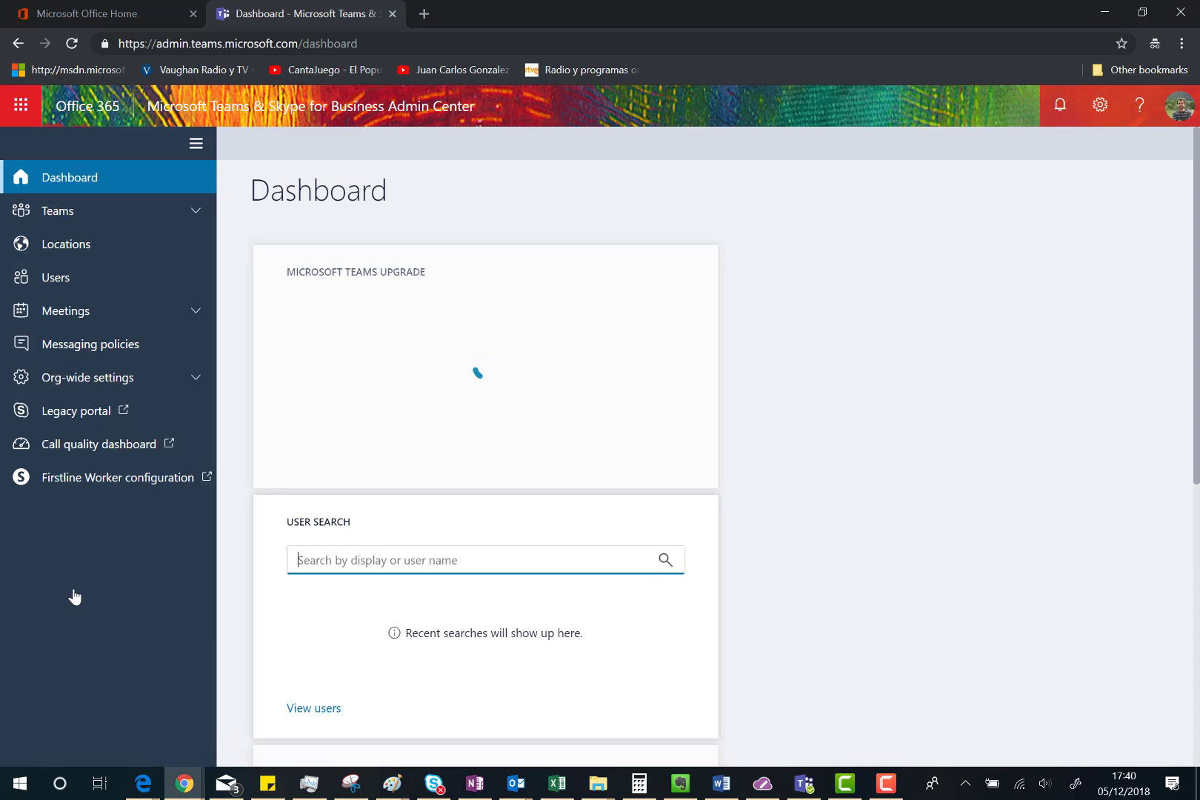
- Show the Manage teams page listing all 18 of the organisation's teams
left_click(114, 224)
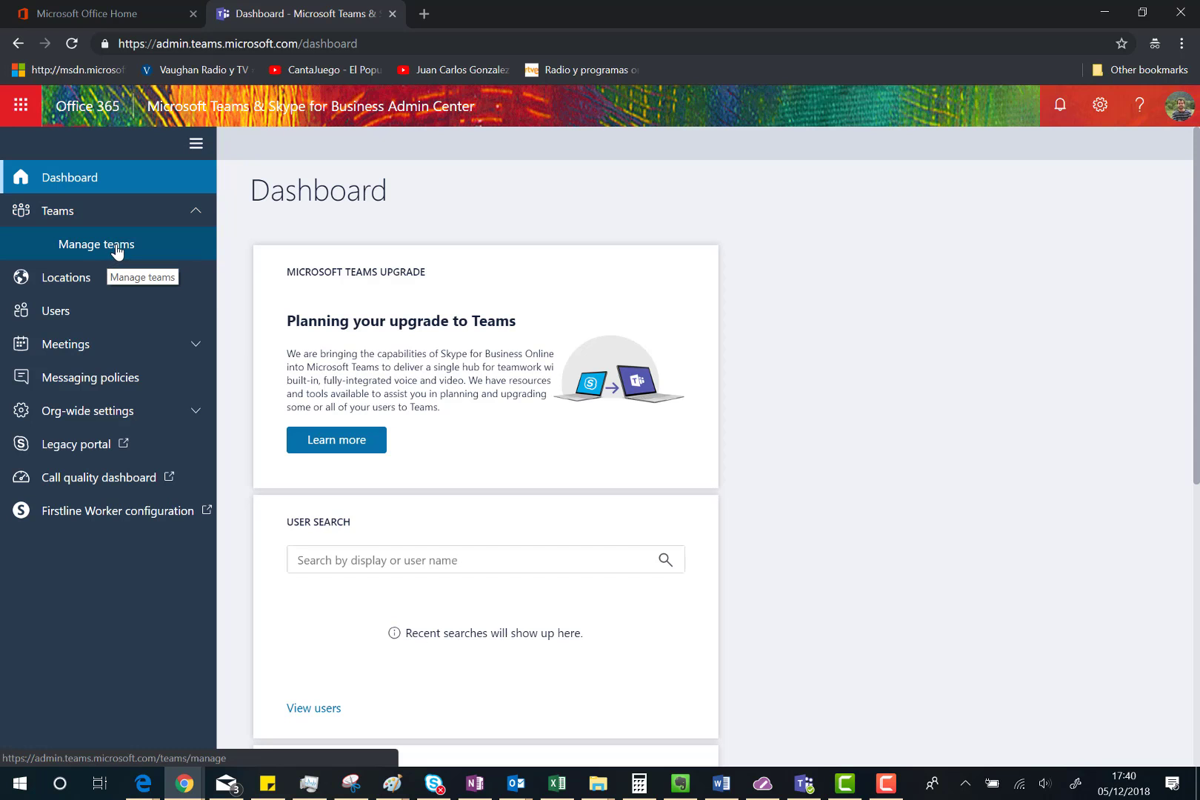
left_click(116, 251)
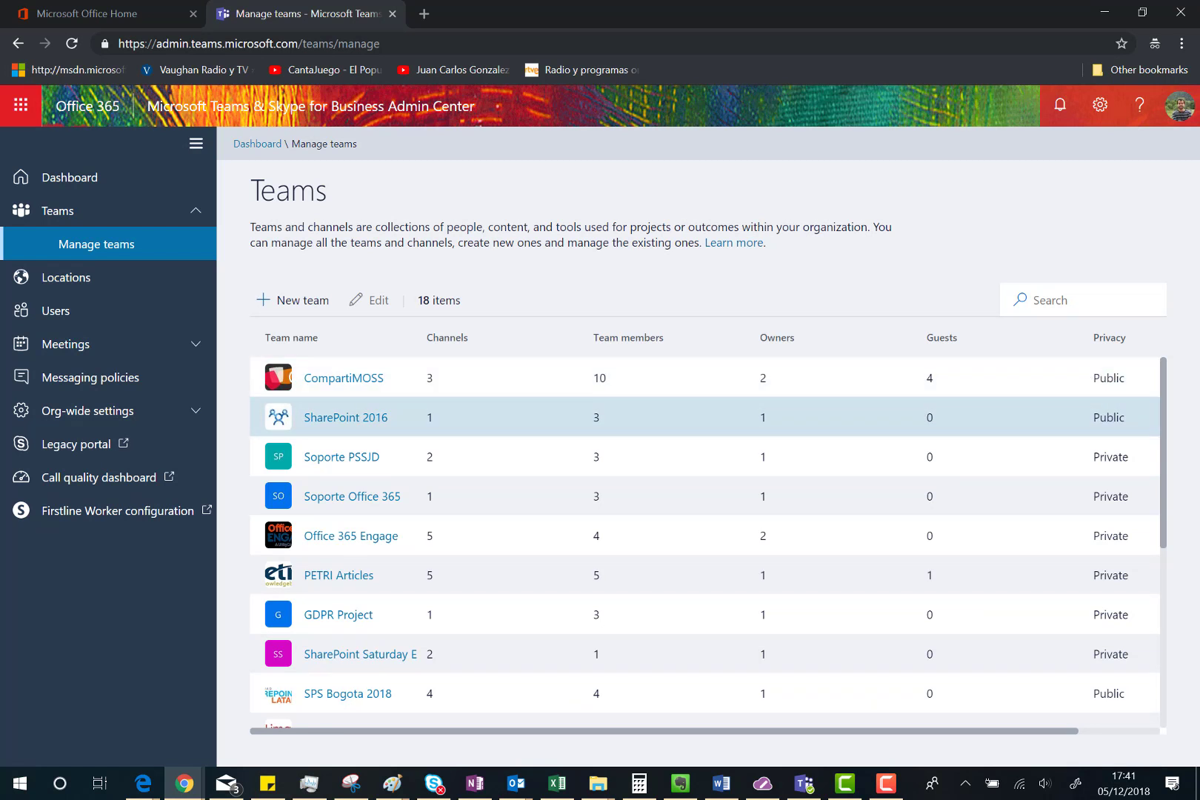
left_click(292, 300)
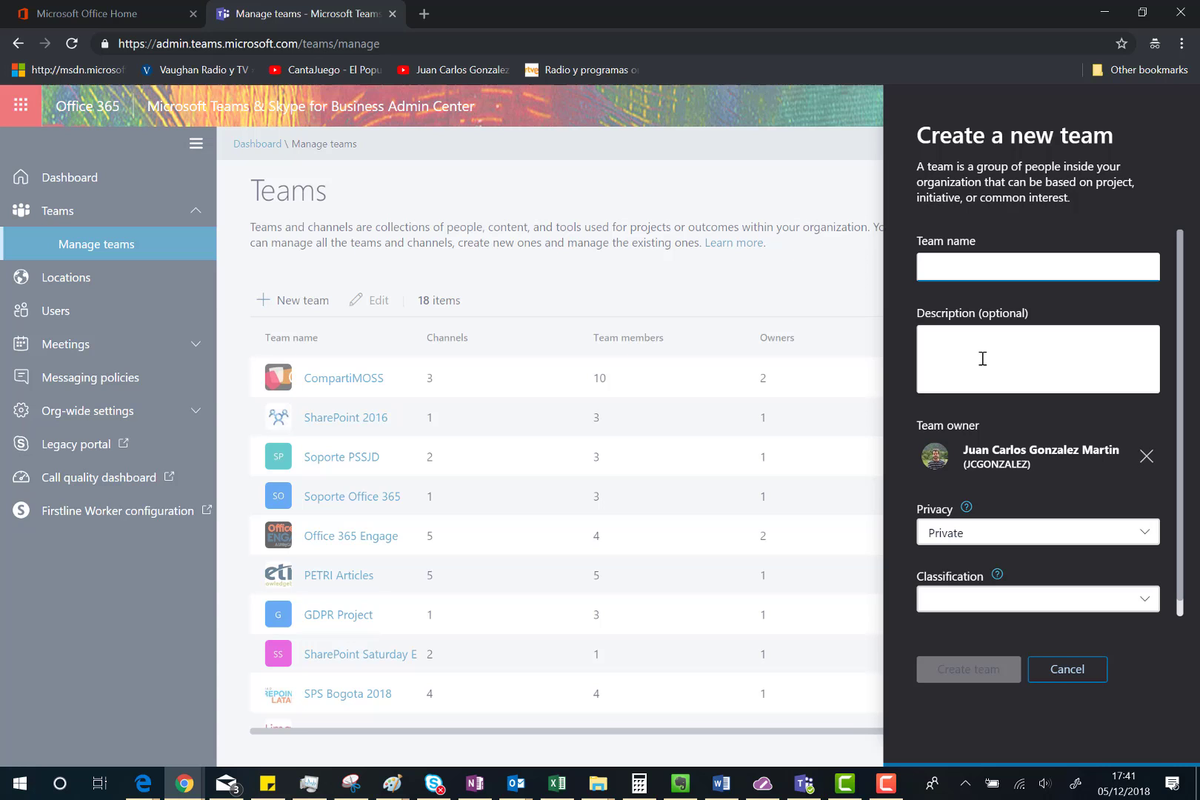
left_click(978, 368)
left_click(1001, 536)
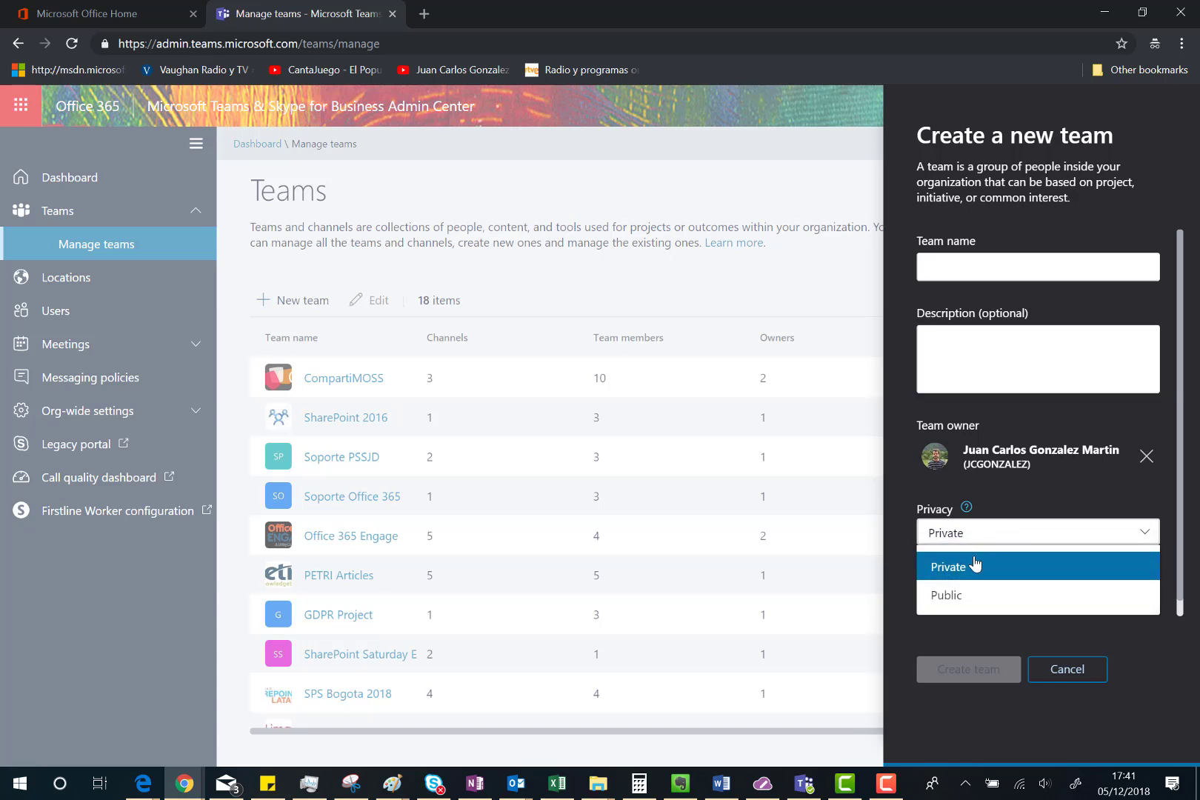
left_click(935, 634)
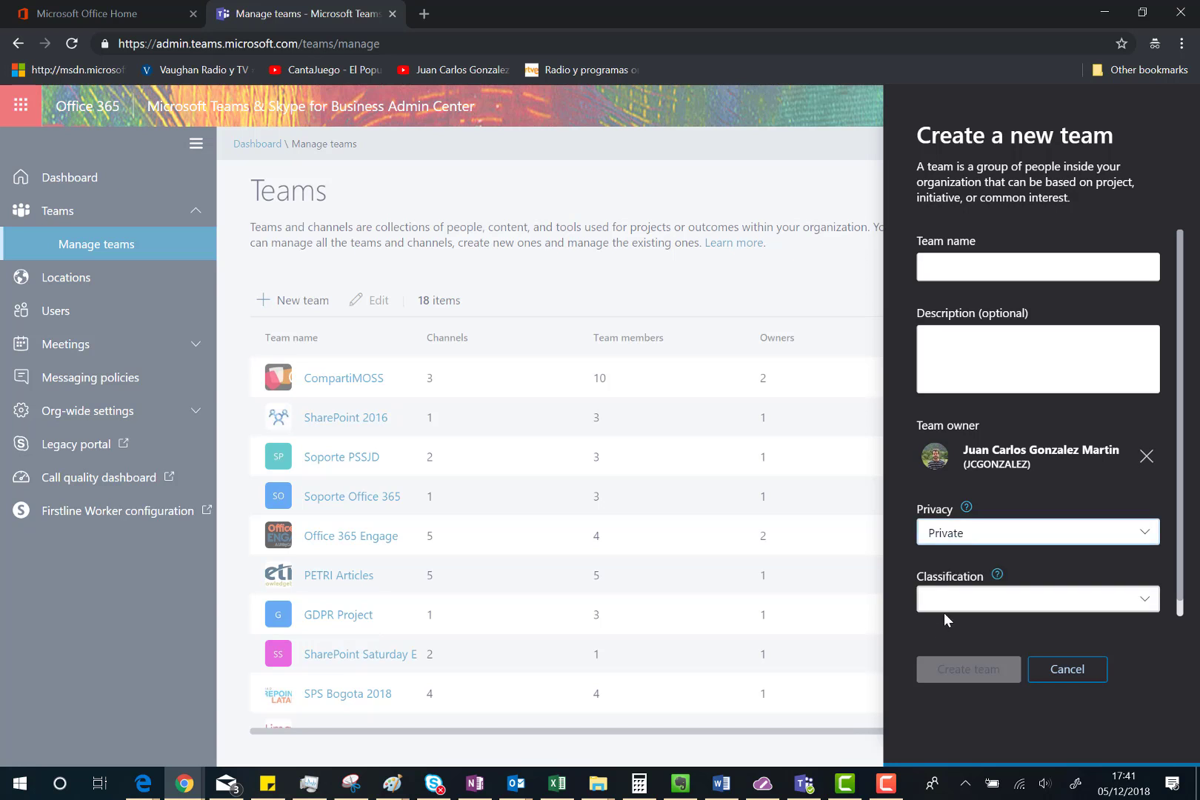
left_click(1144, 599)
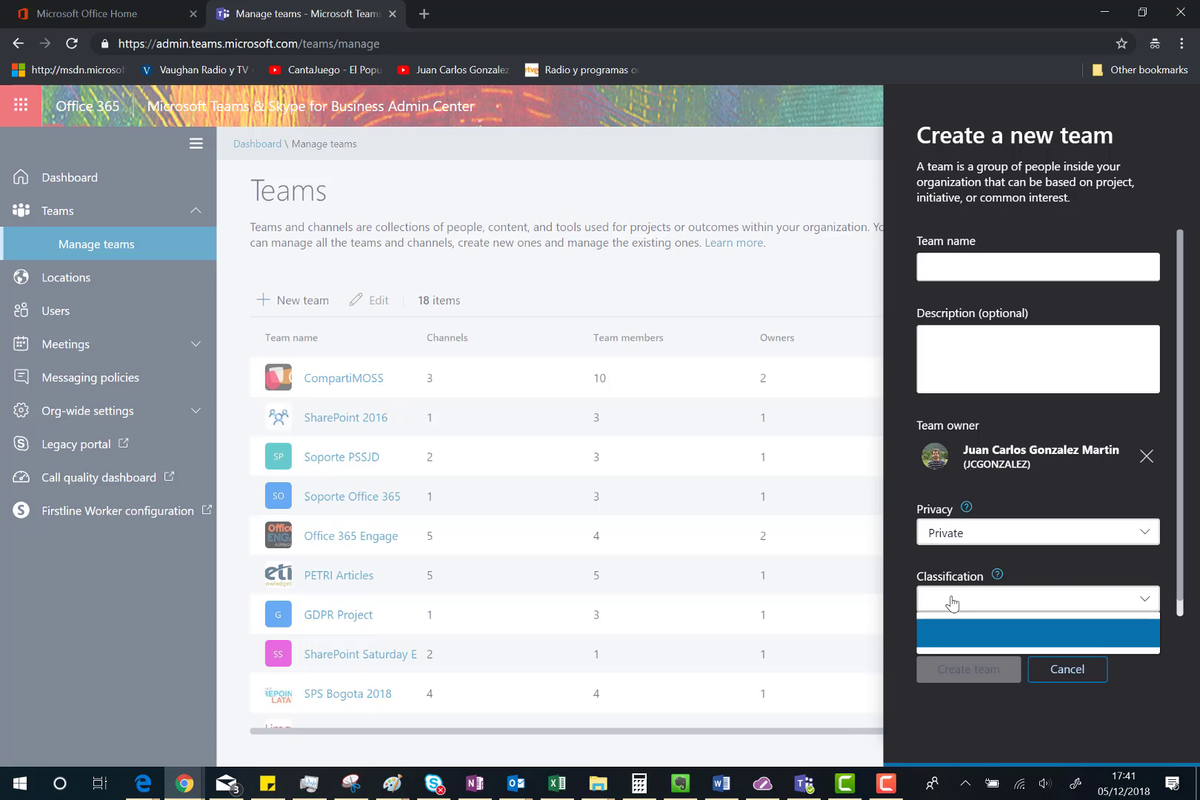
left_click(1078, 670)
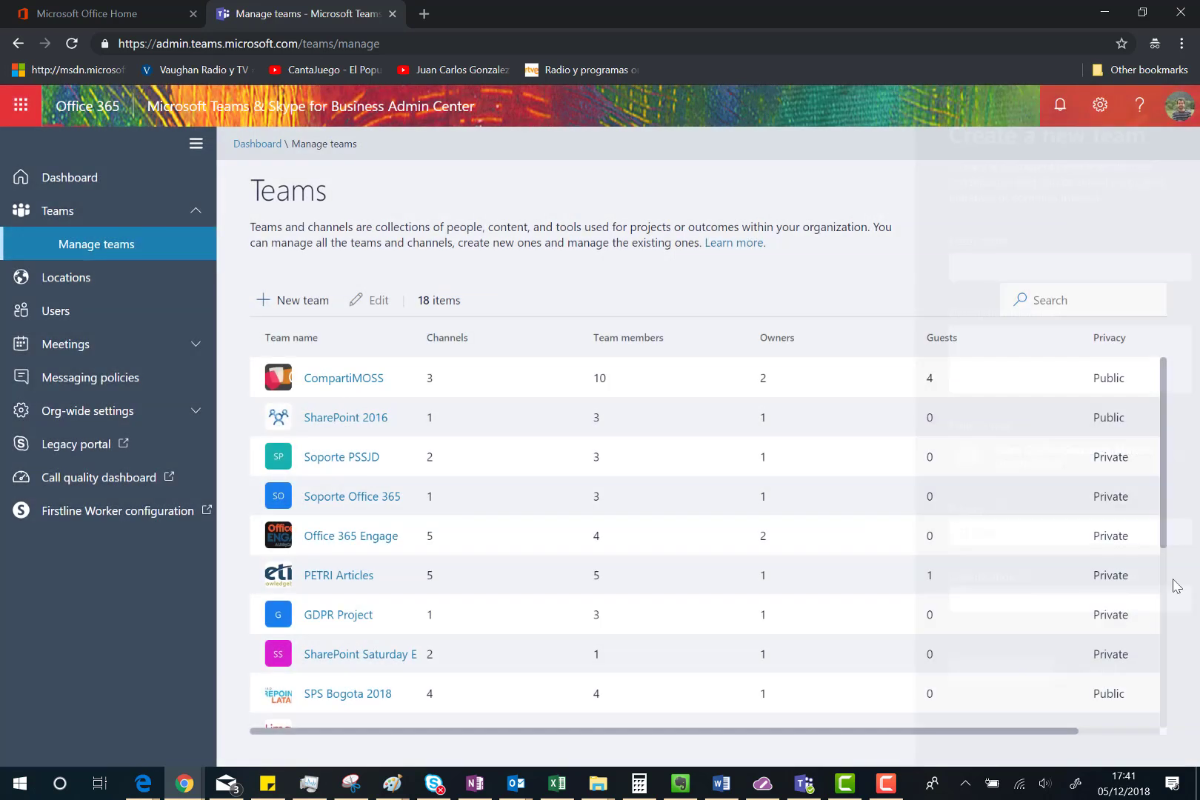
left_click(487, 393)
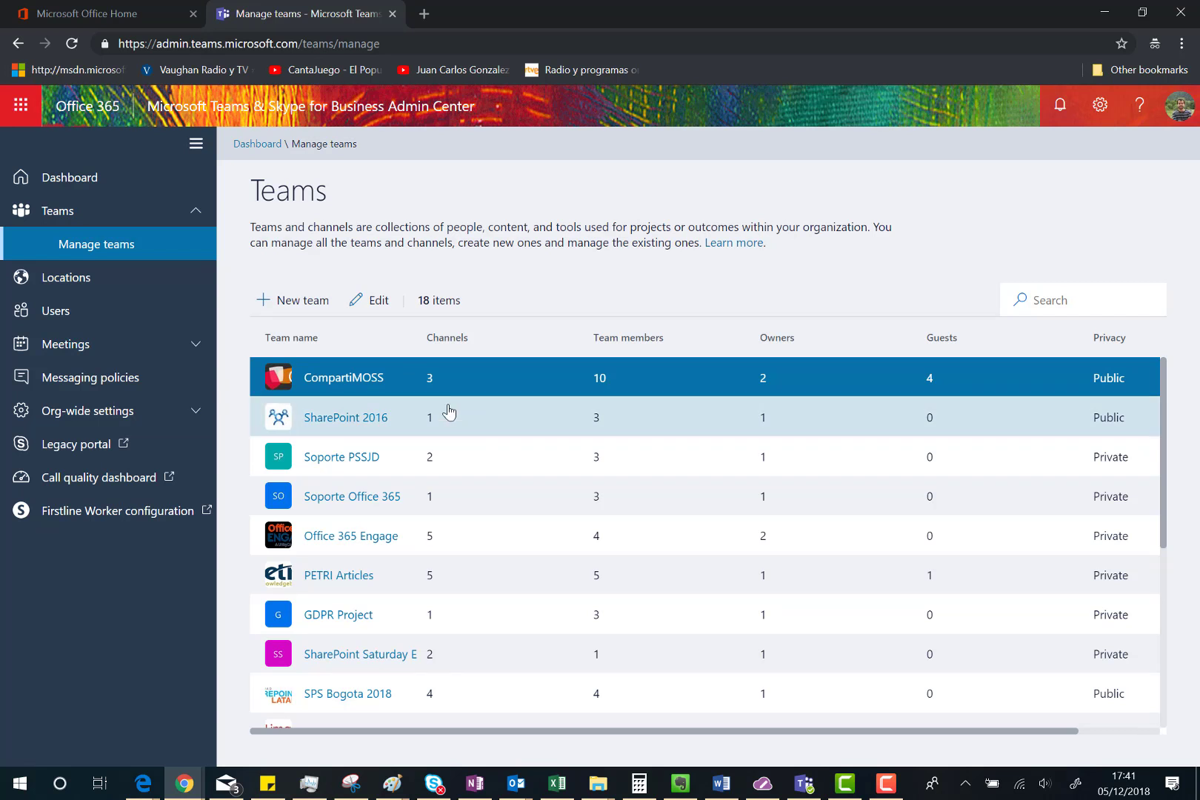
left_click(378, 301)
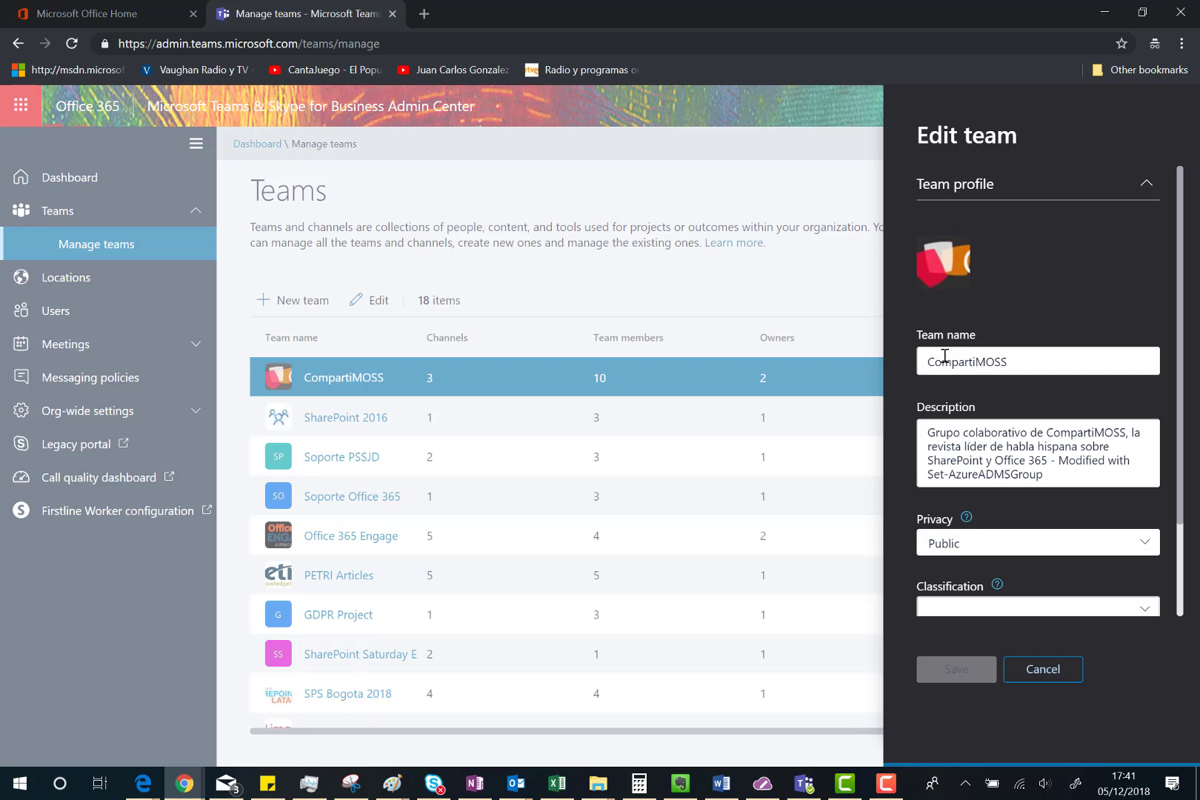
left_click(960, 457)
left_click(1108, 609)
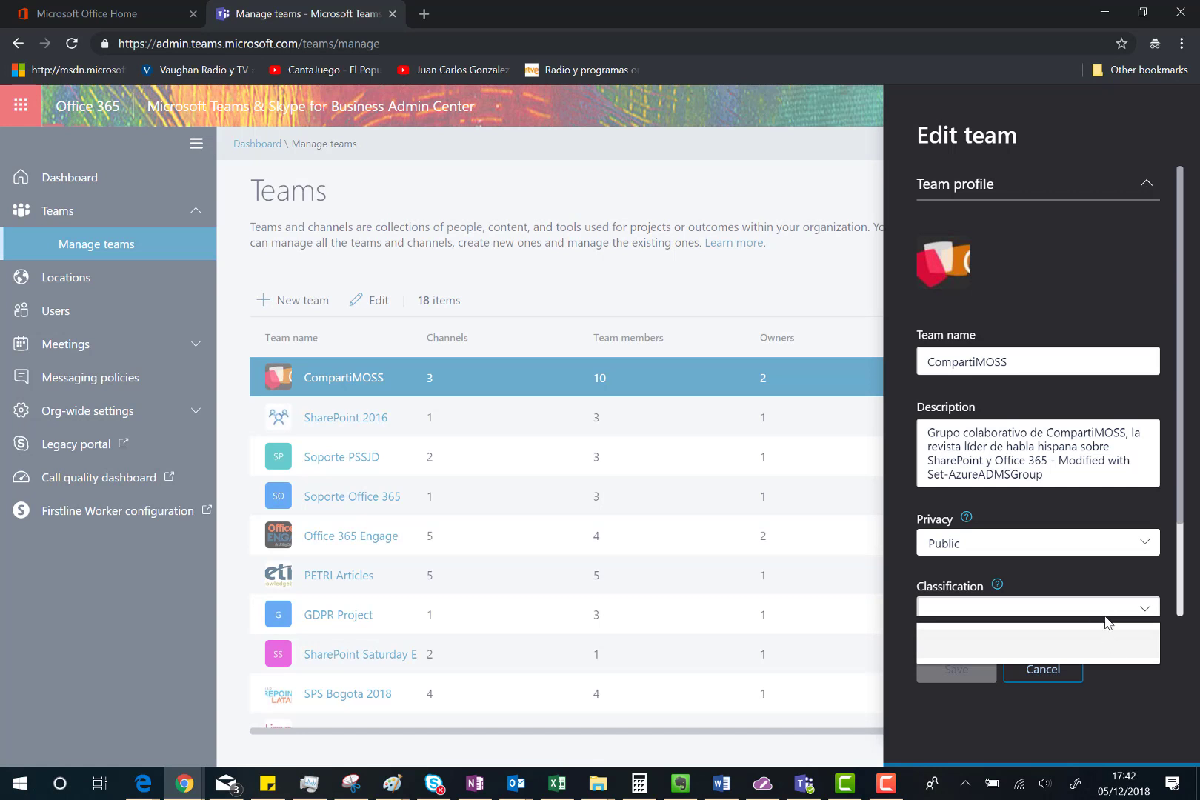
left_click(1137, 693)
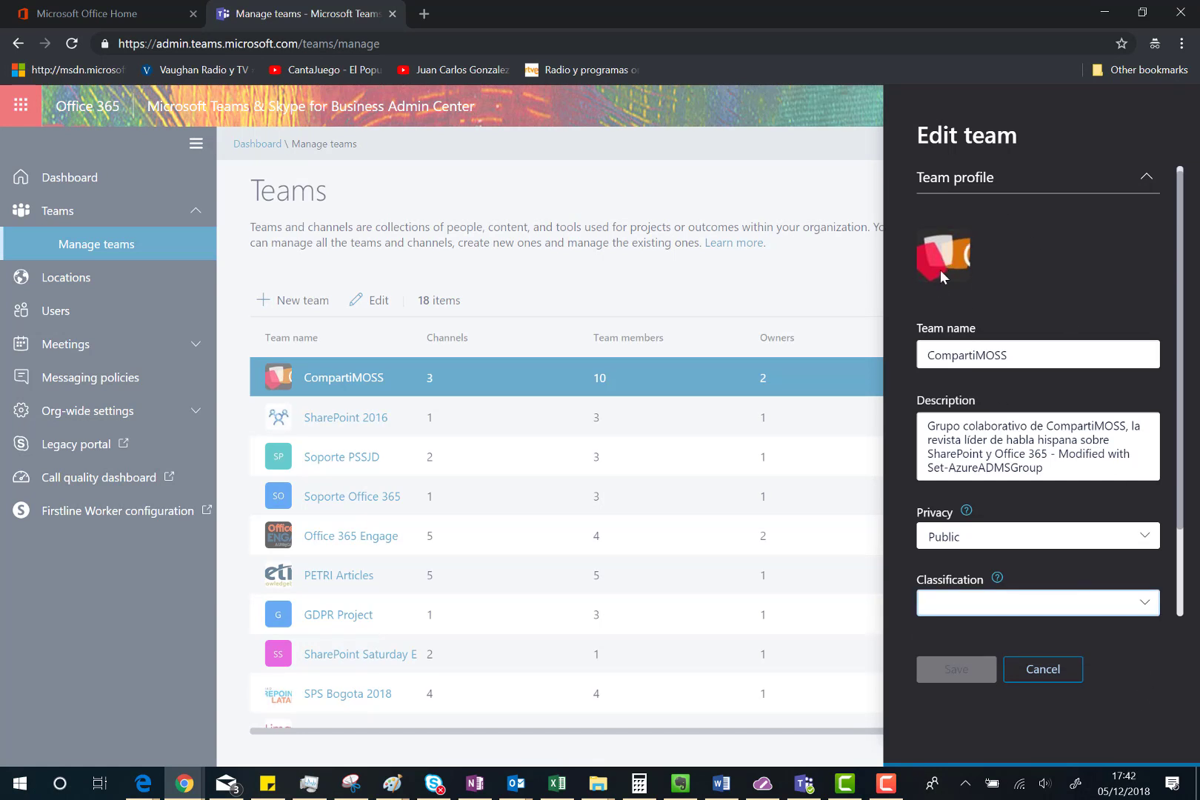
left_click(1032, 670)
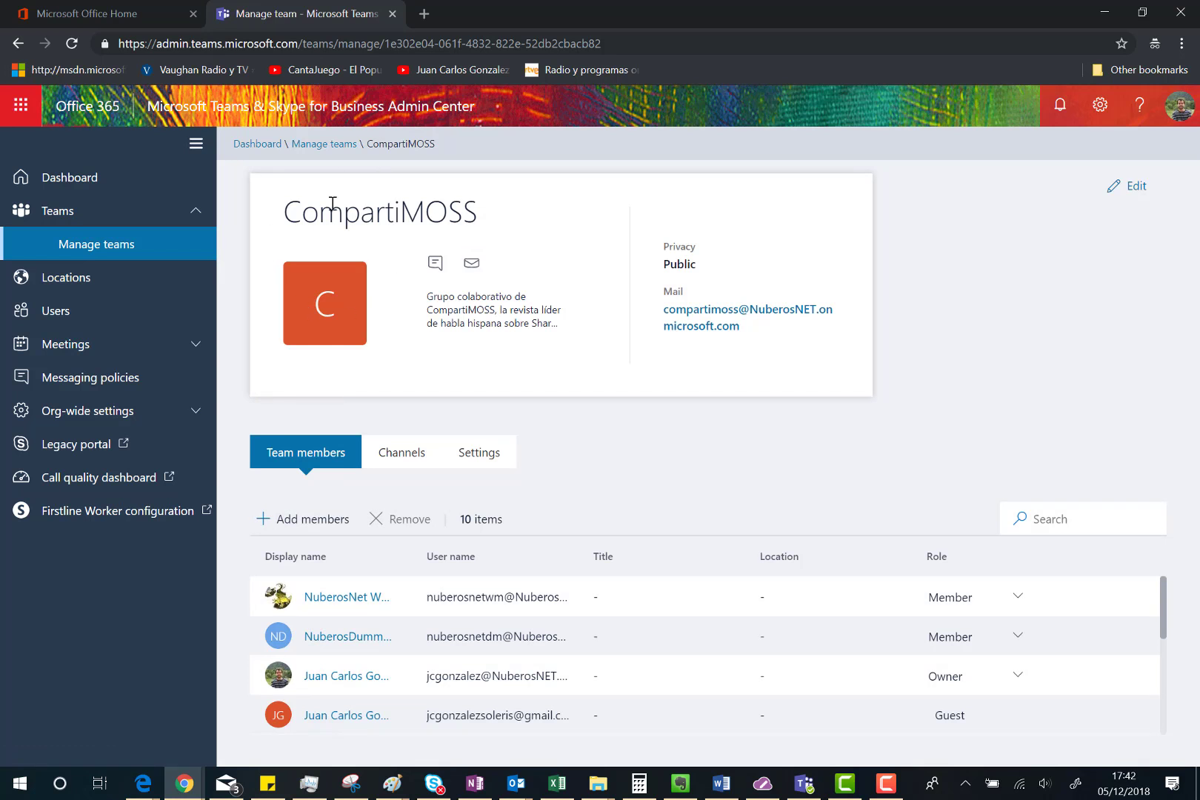
- Open and cancel CompartiMOSS's edit panel, then leave Juan Carlos González's Owner role unchanged
left_click(1132, 186)
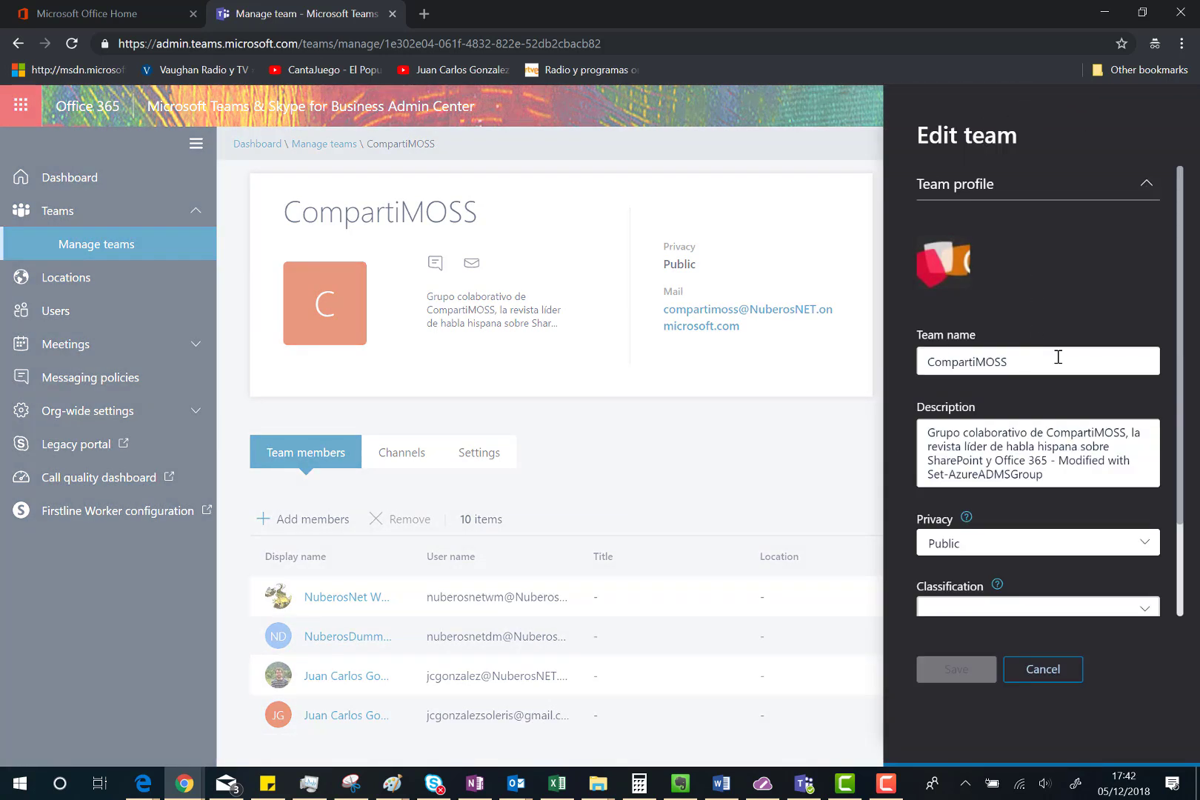
left_click(1041, 670)
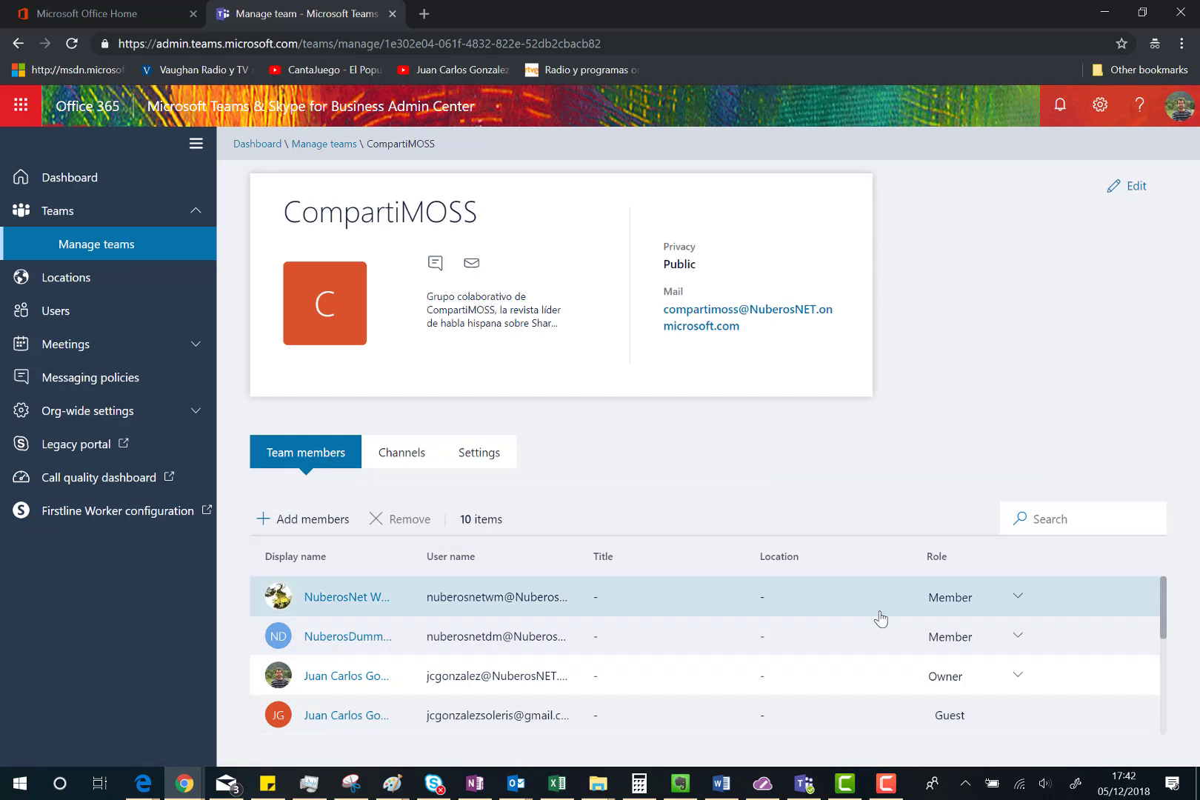
left_click(1018, 677)
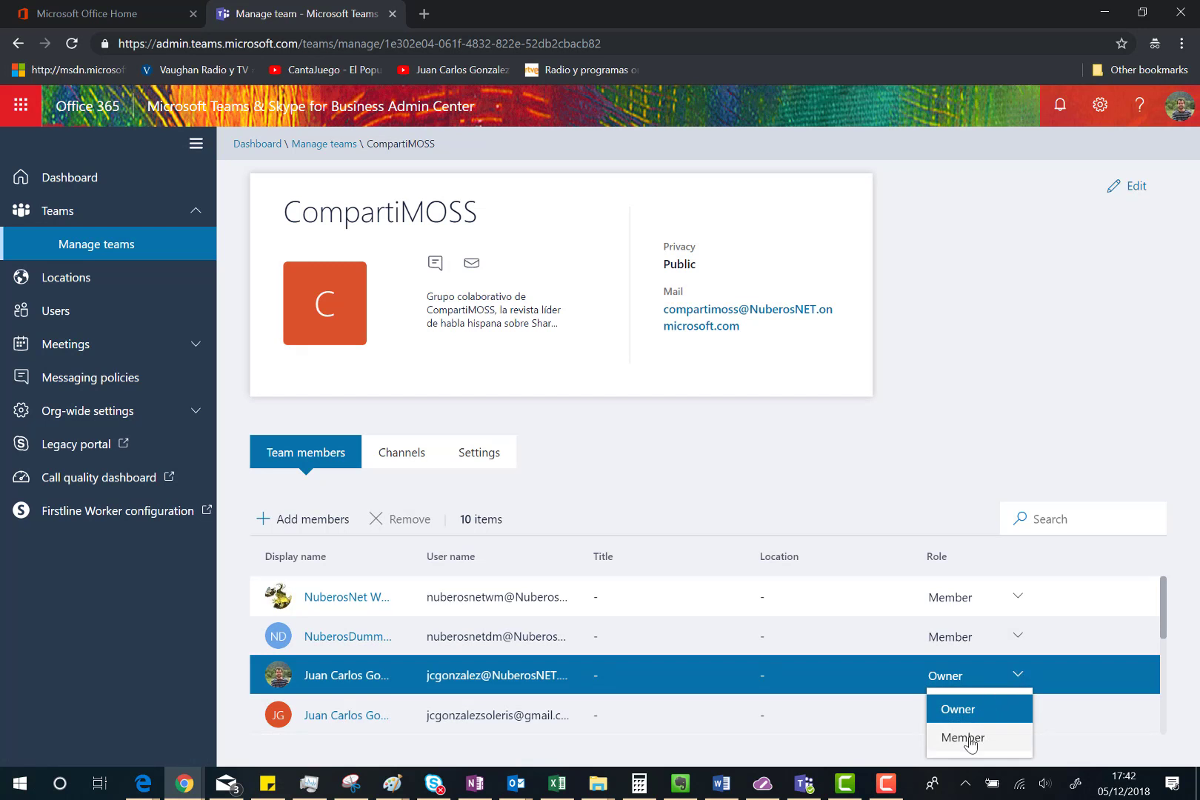
left_click(671, 504)
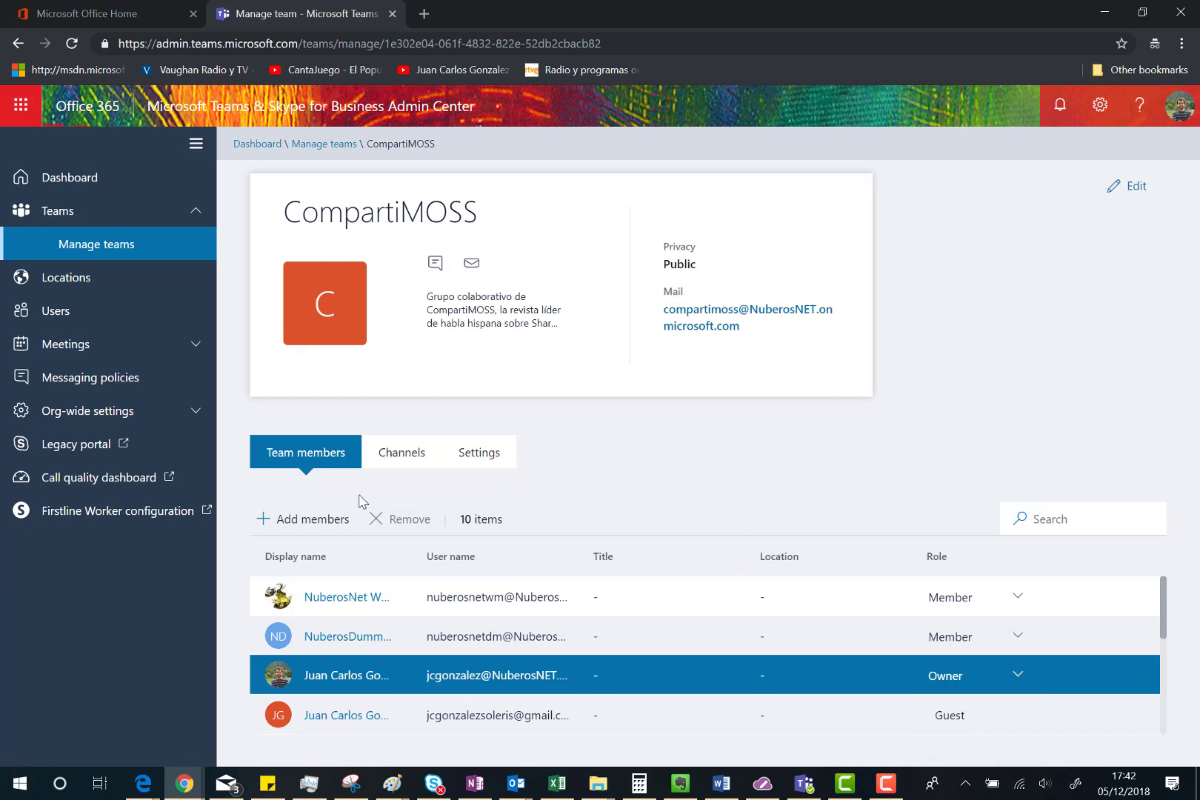
left_click(336, 524)
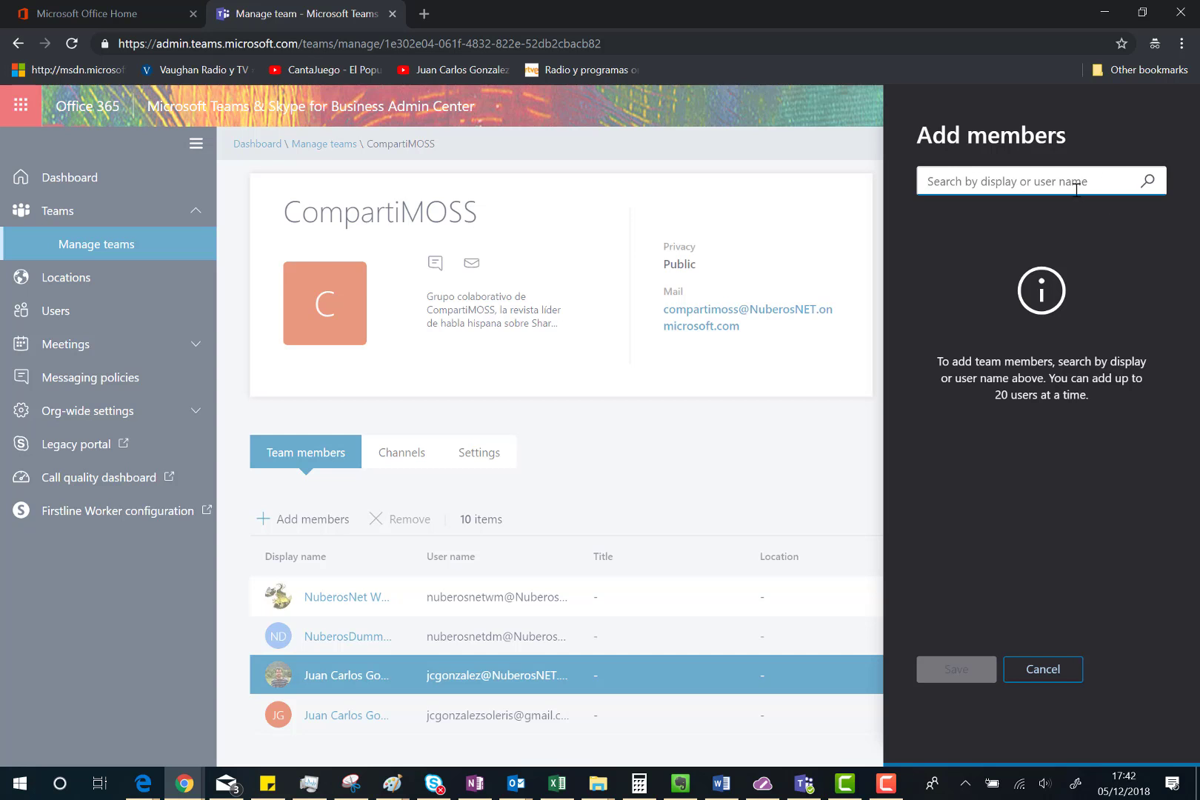
type("alex")
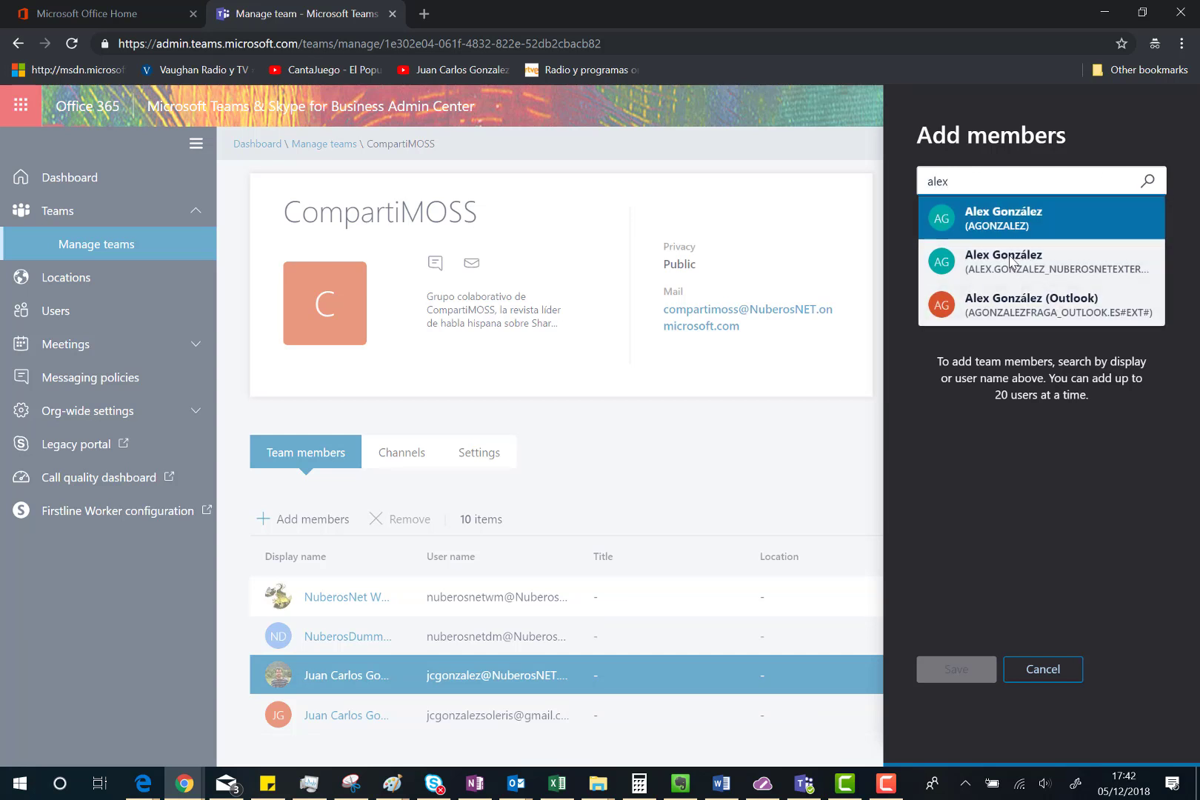
left_click(1019, 221)
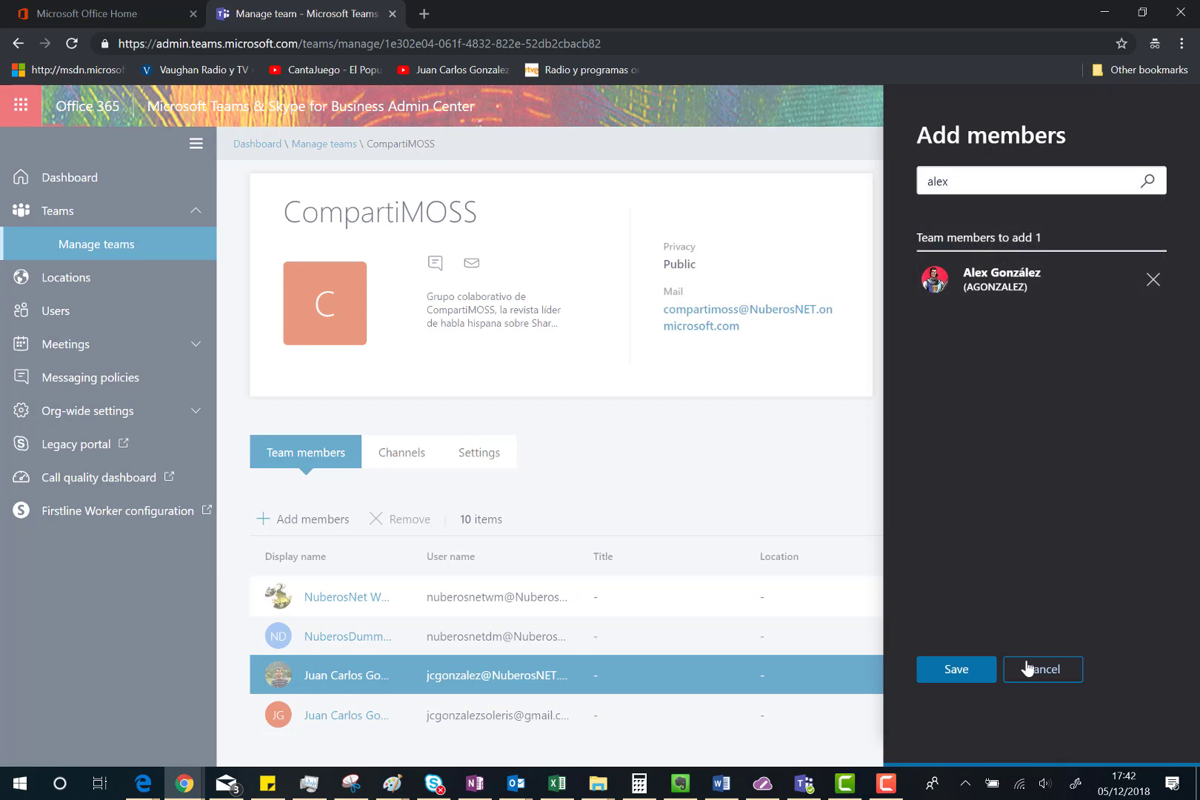
left_click(966, 674)
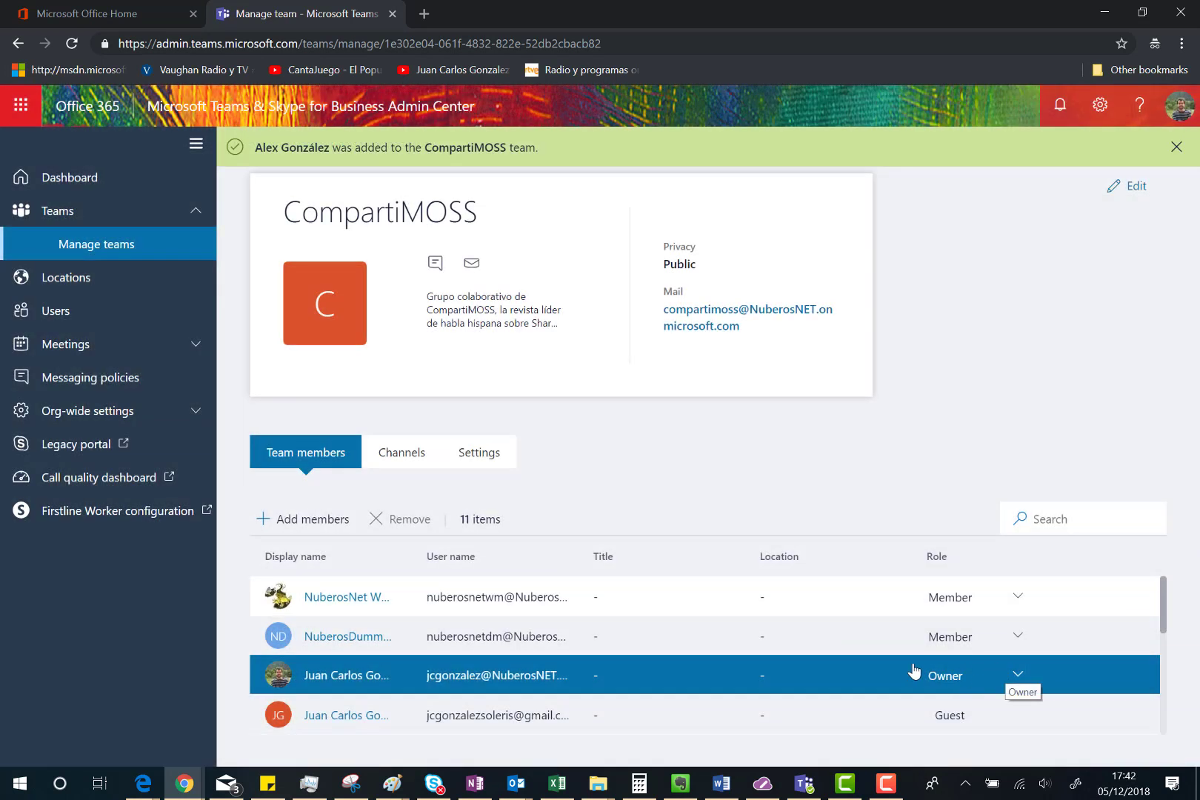
scroll(720, 661, "down", 2)
scroll(720, 660, "down", 1)
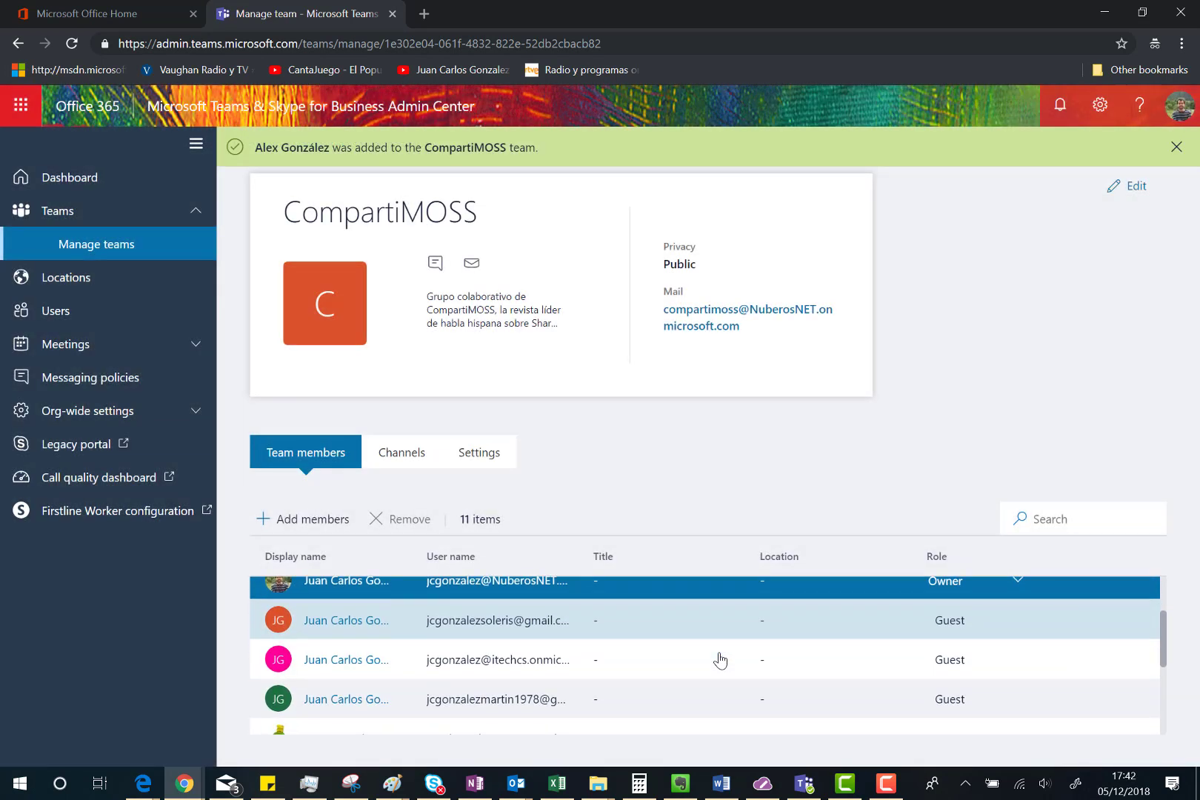
scroll(720, 661, "down", 3)
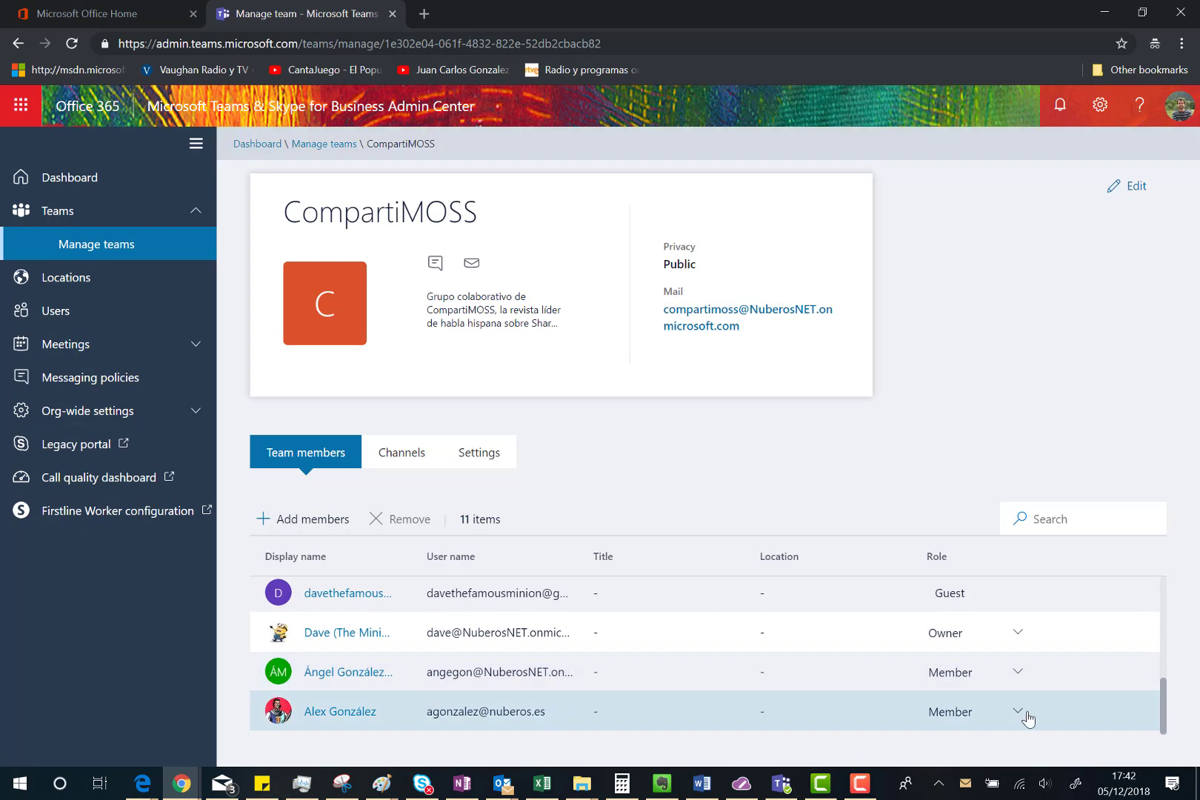
left_click(1018, 711)
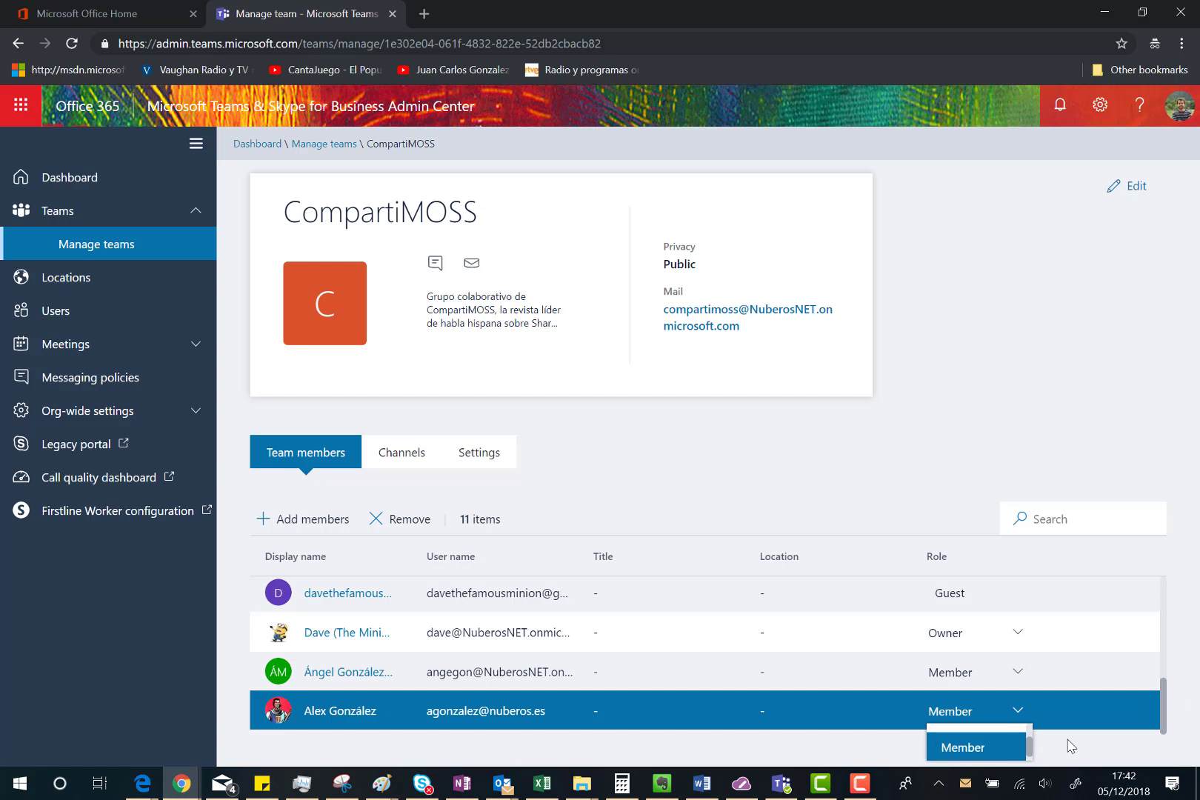
left_click(1030, 761)
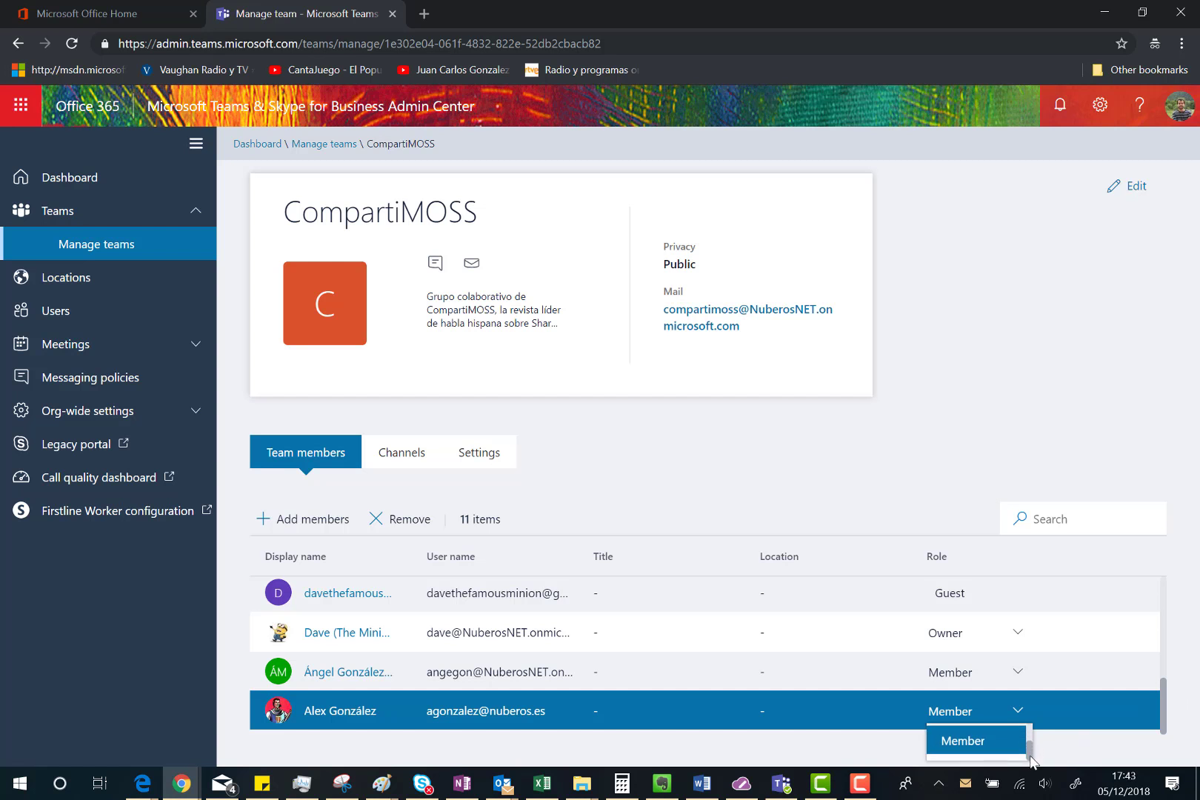
scroll(998, 757, "down", 1)
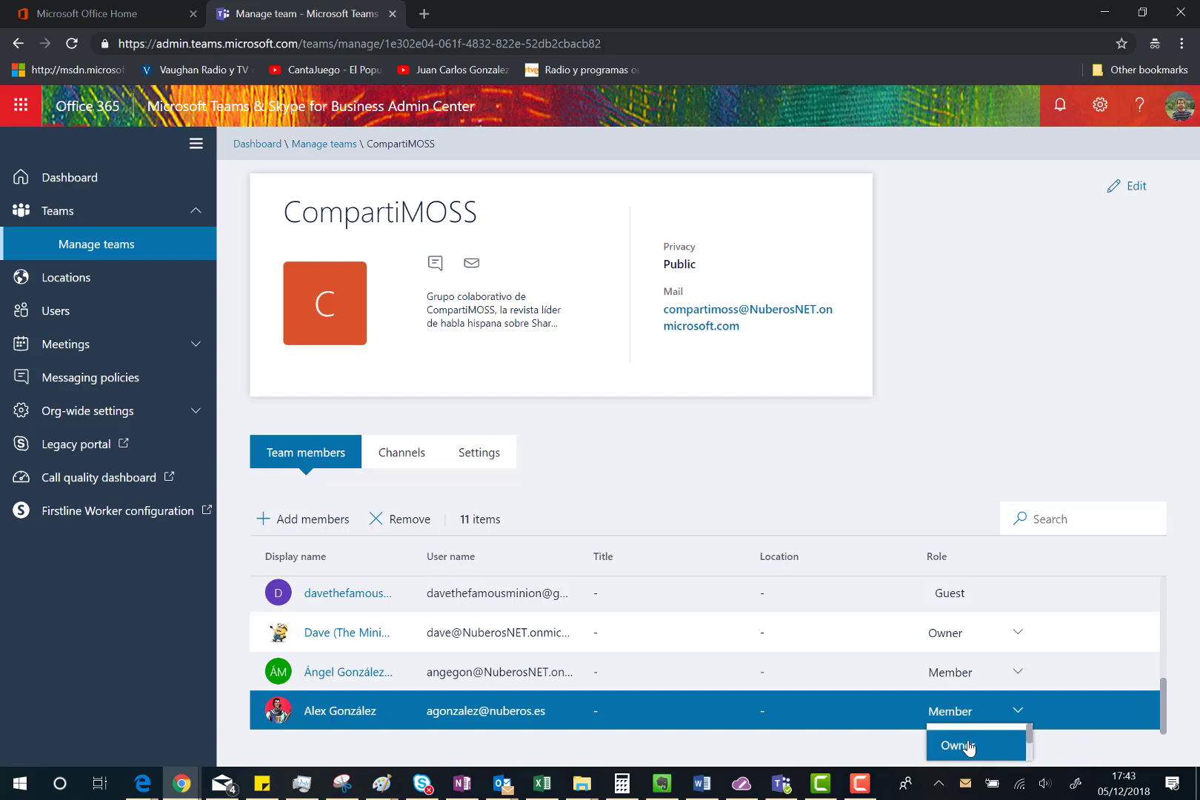
left_click(967, 742)
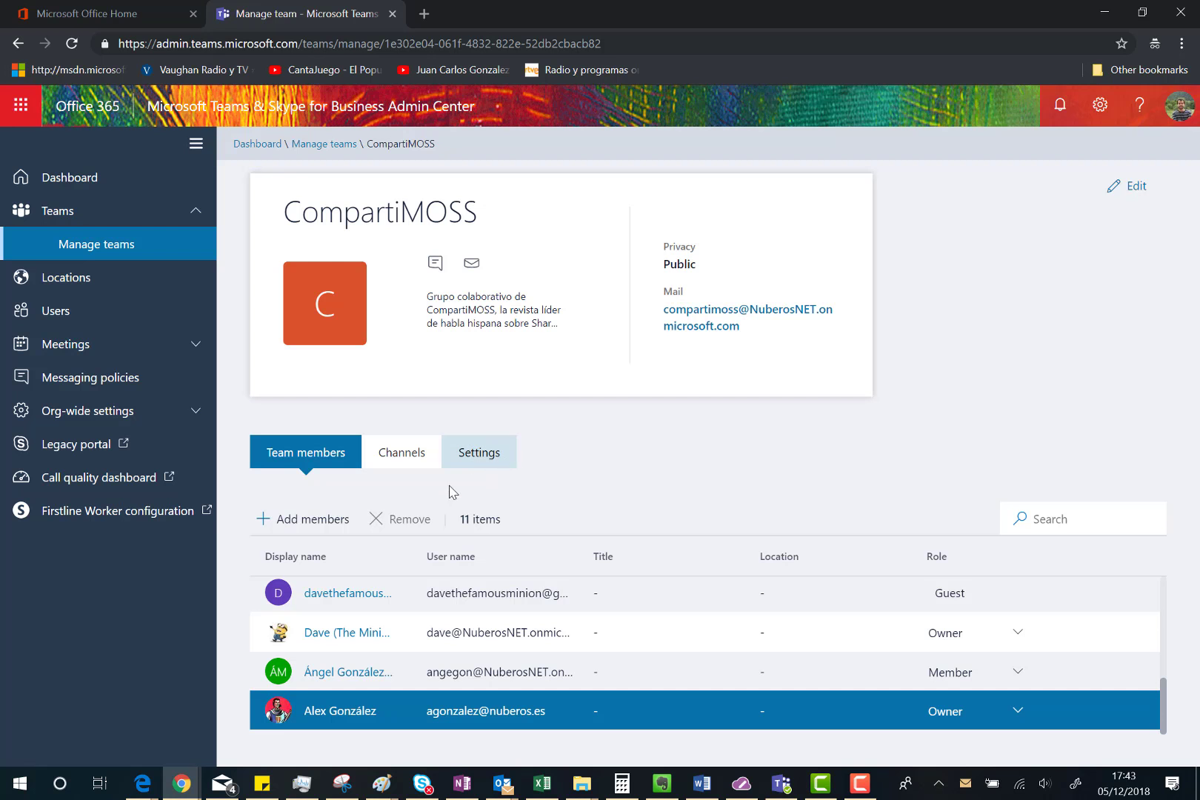
- Create the Authors channel in CompartiMOSS, then view the team's Settings tab
left_click(402, 455)
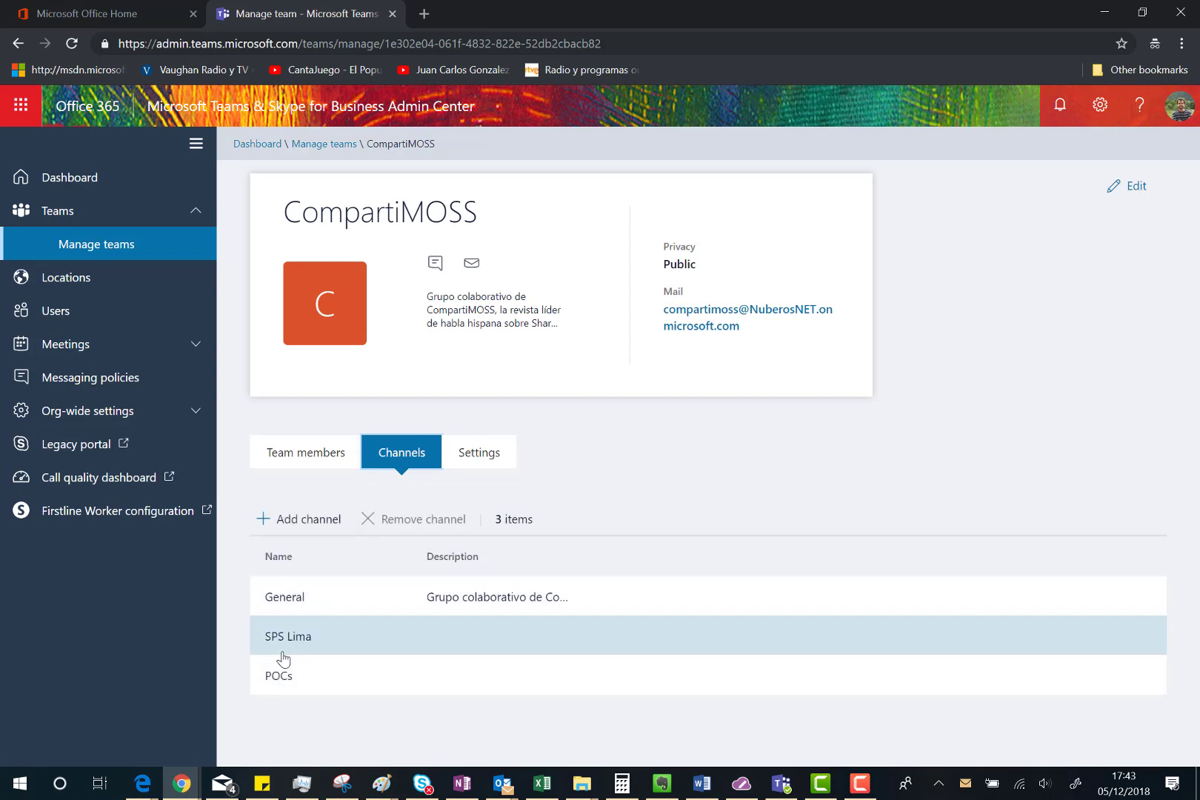
left_click(318, 525)
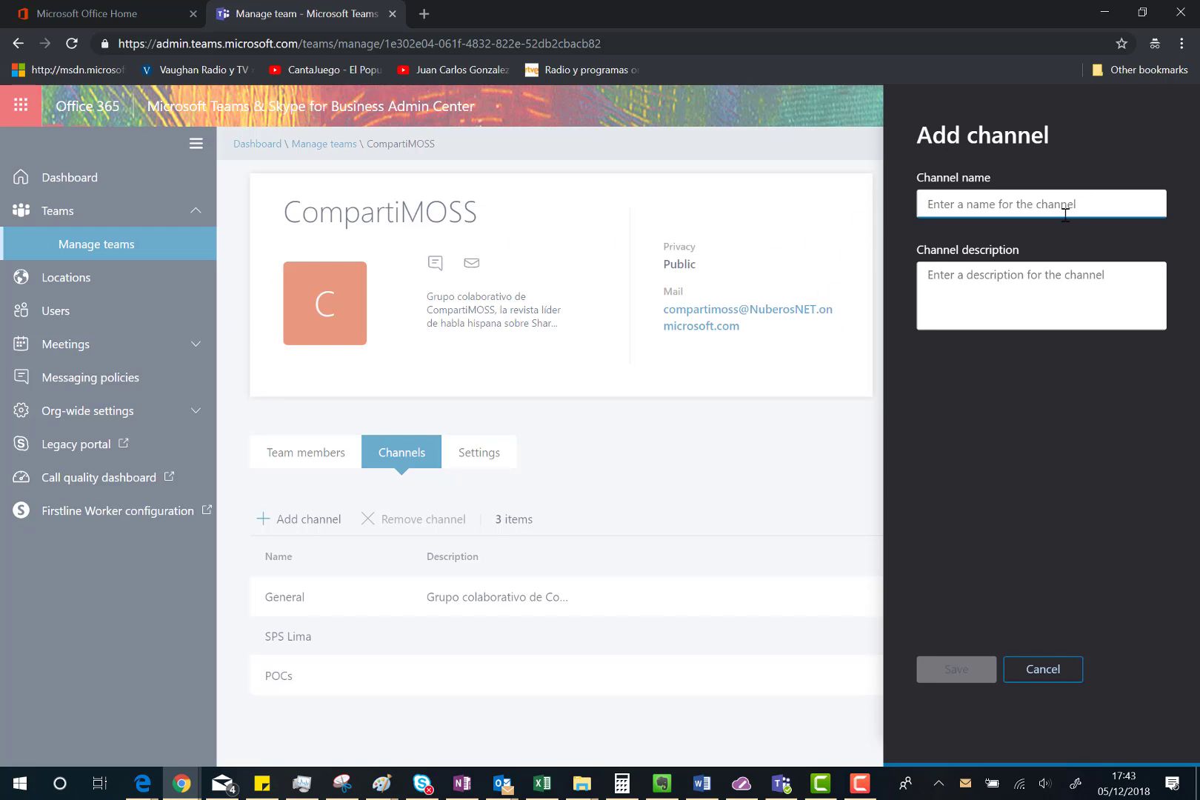
type("Authors")
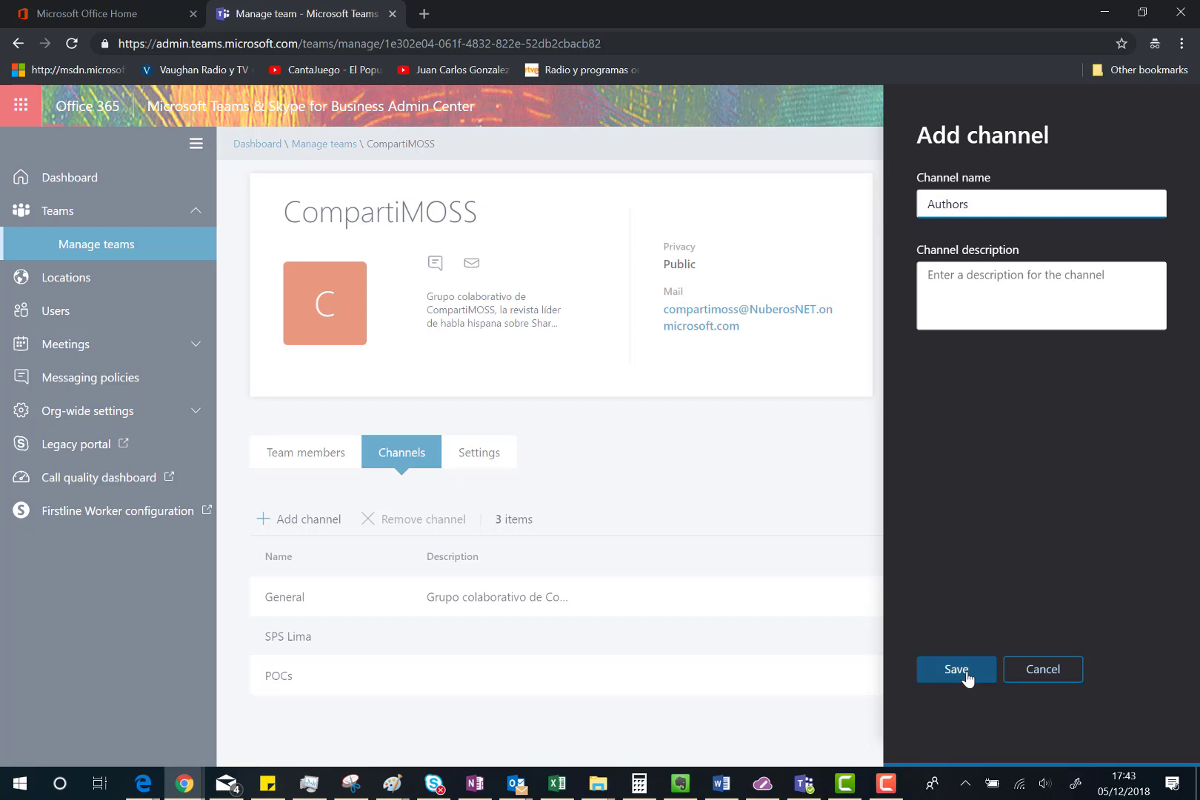
left_click(967, 675)
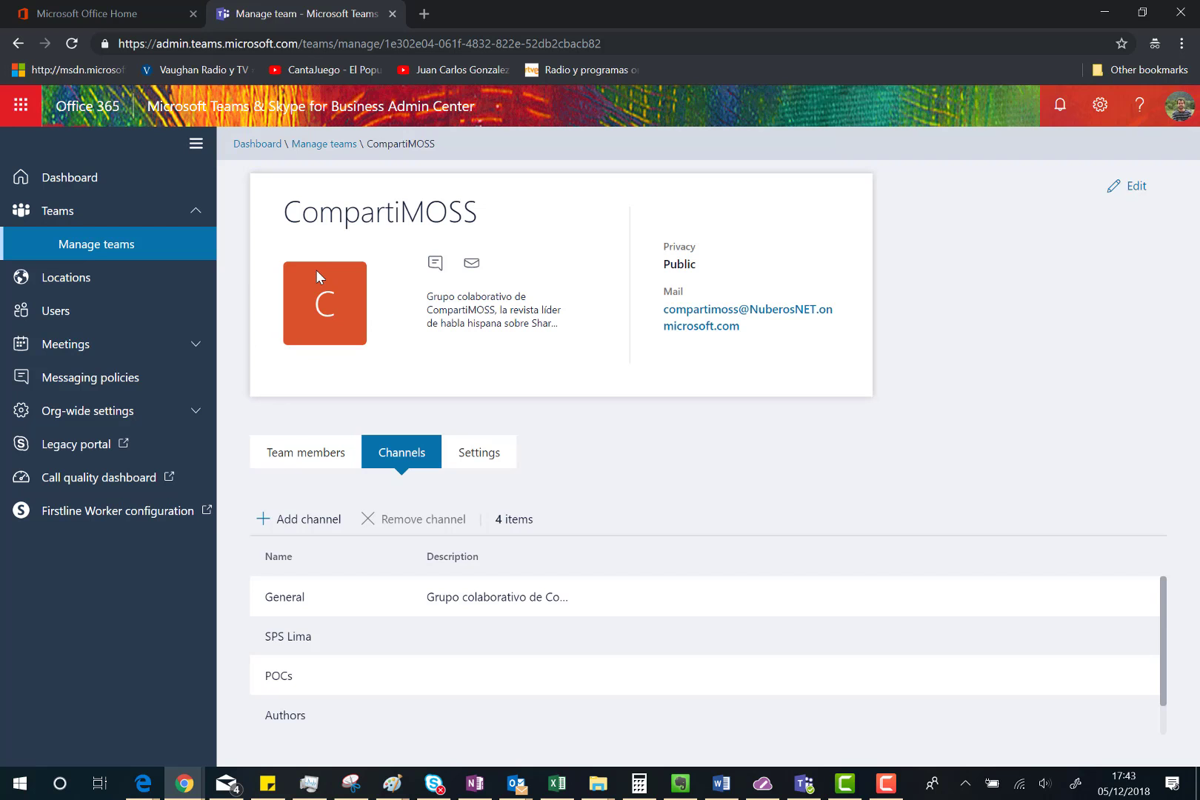
left_click(478, 454)
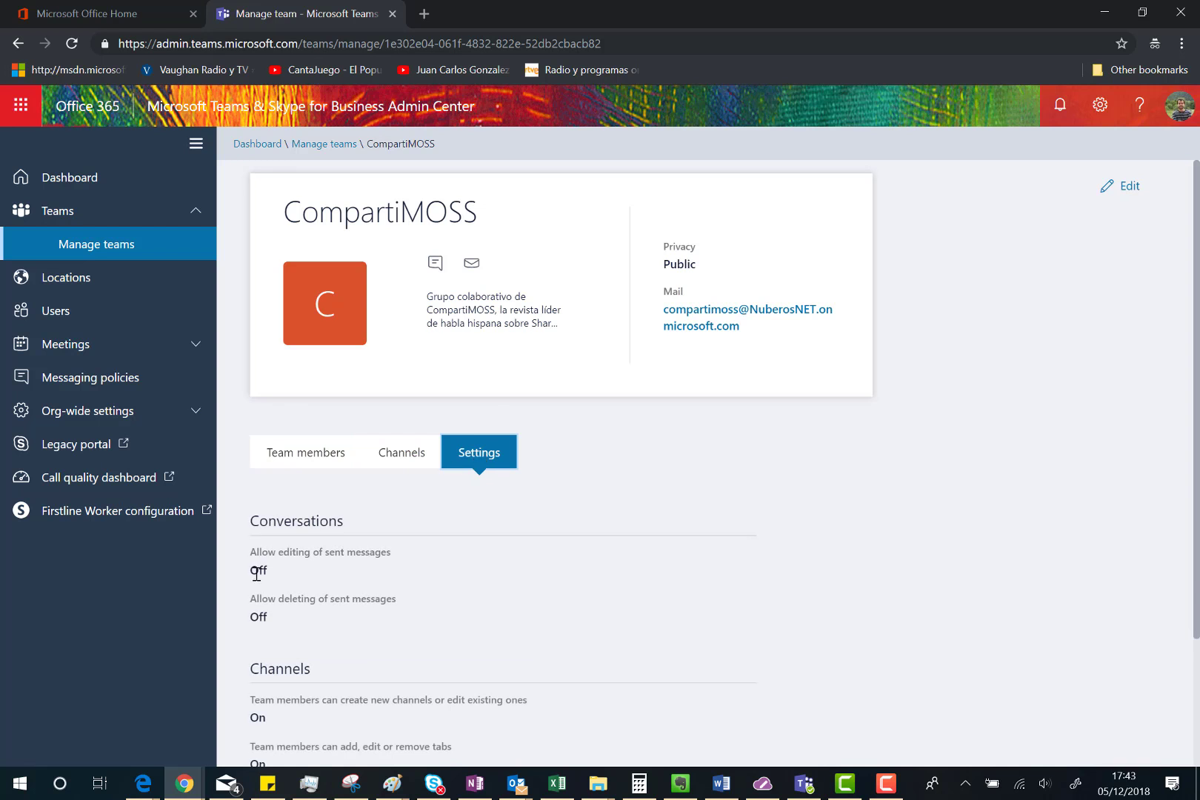
scroll(309, 571, "down", 1)
scroll(354, 583, "down", 2)
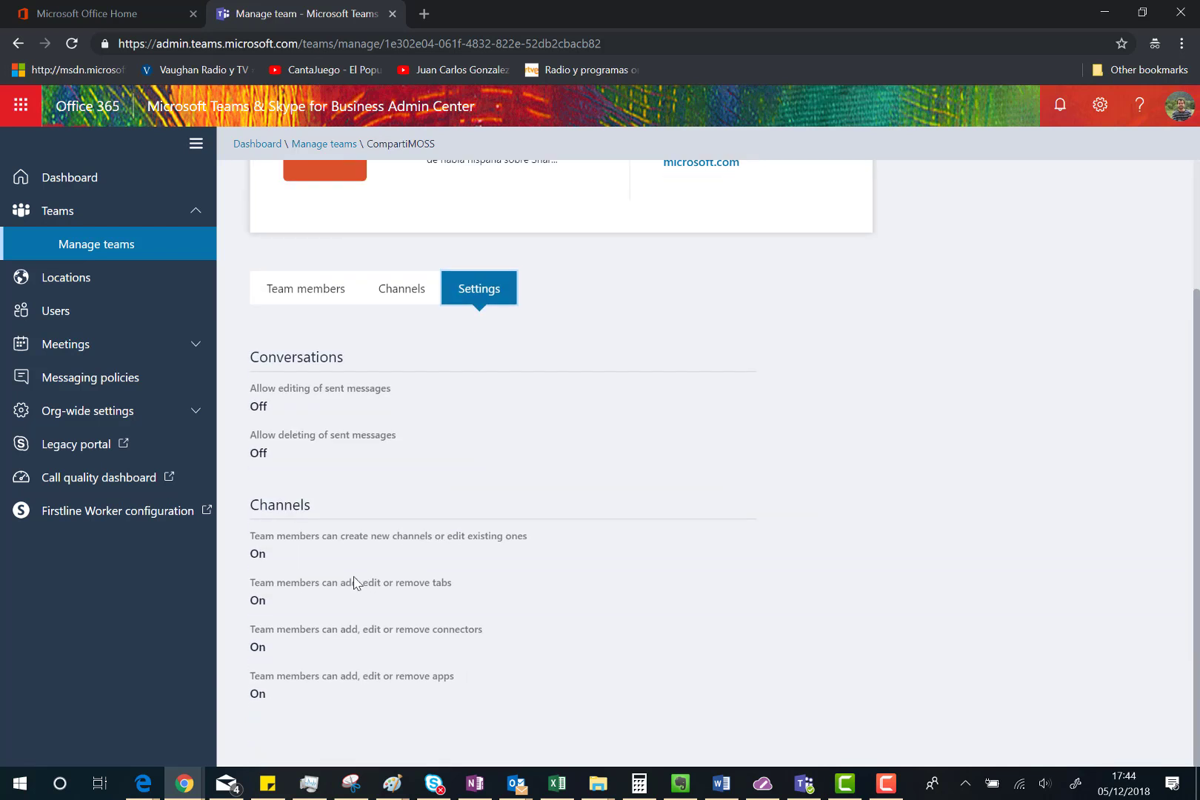
scroll(294, 524, "up", 2)
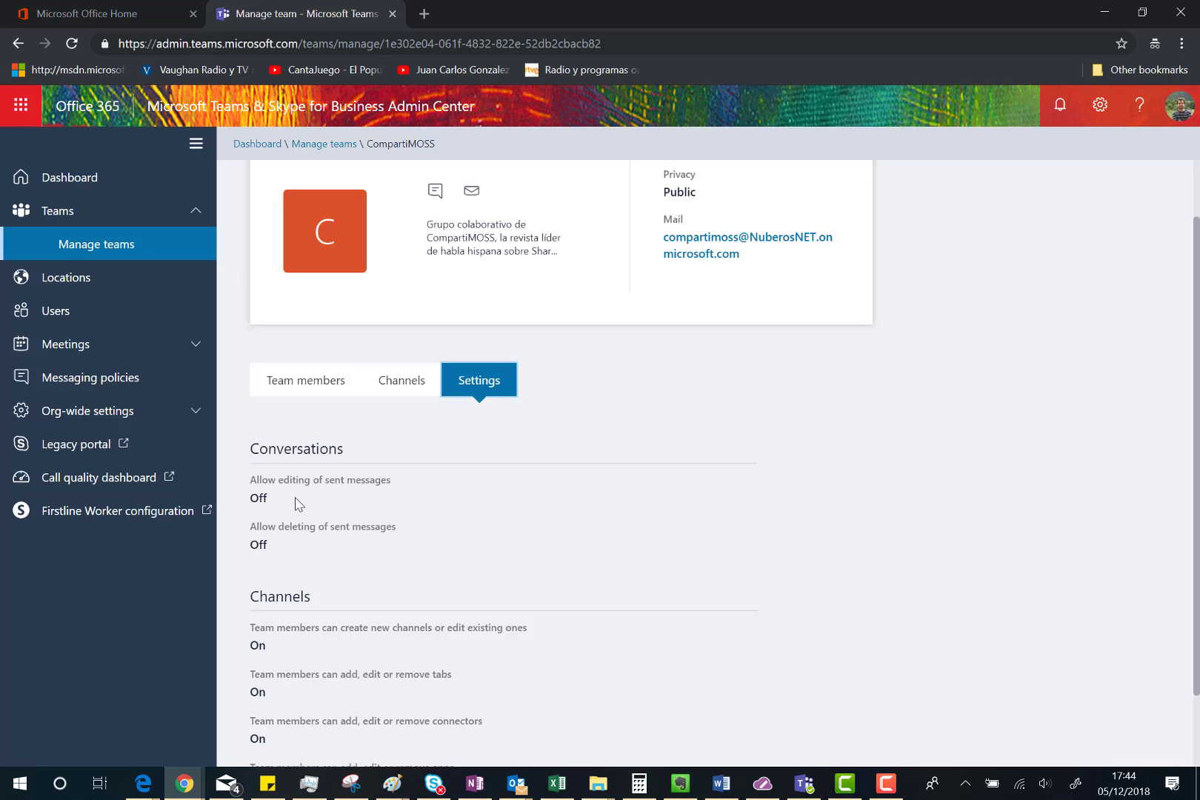
left_click(1125, 192)
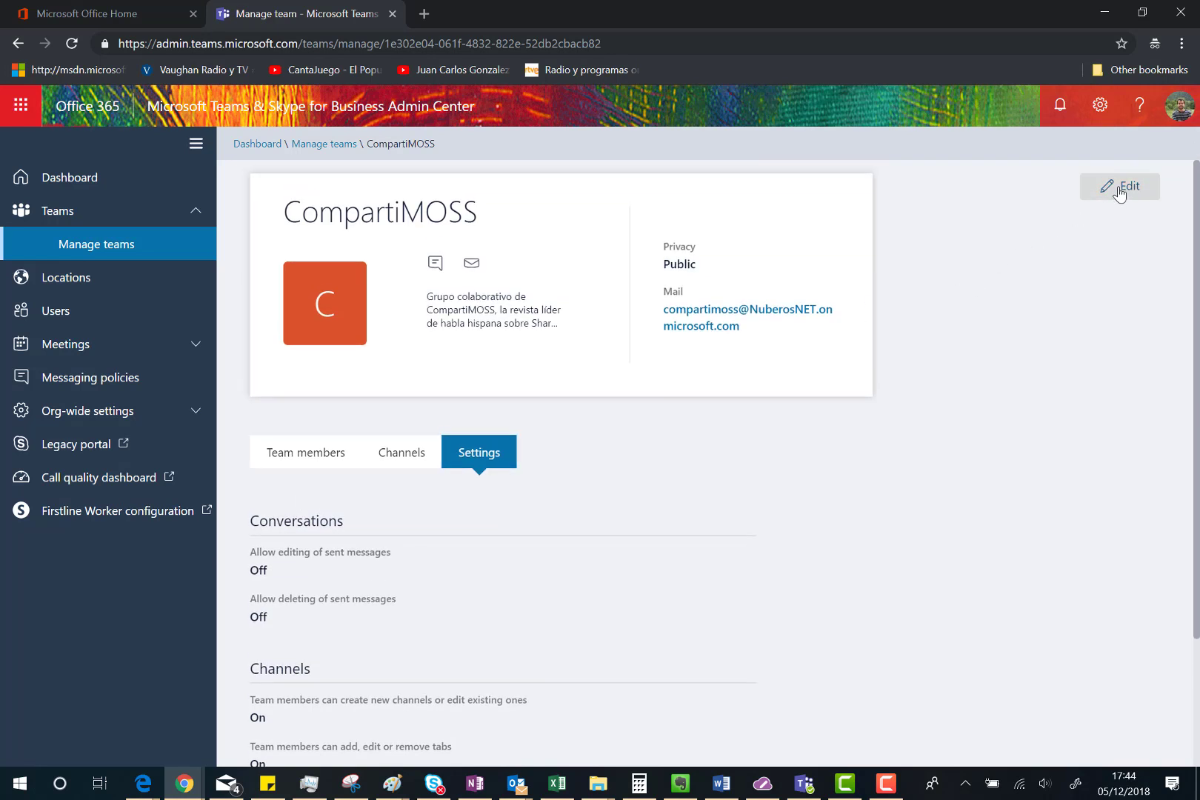
scroll(964, 422, "down", 2)
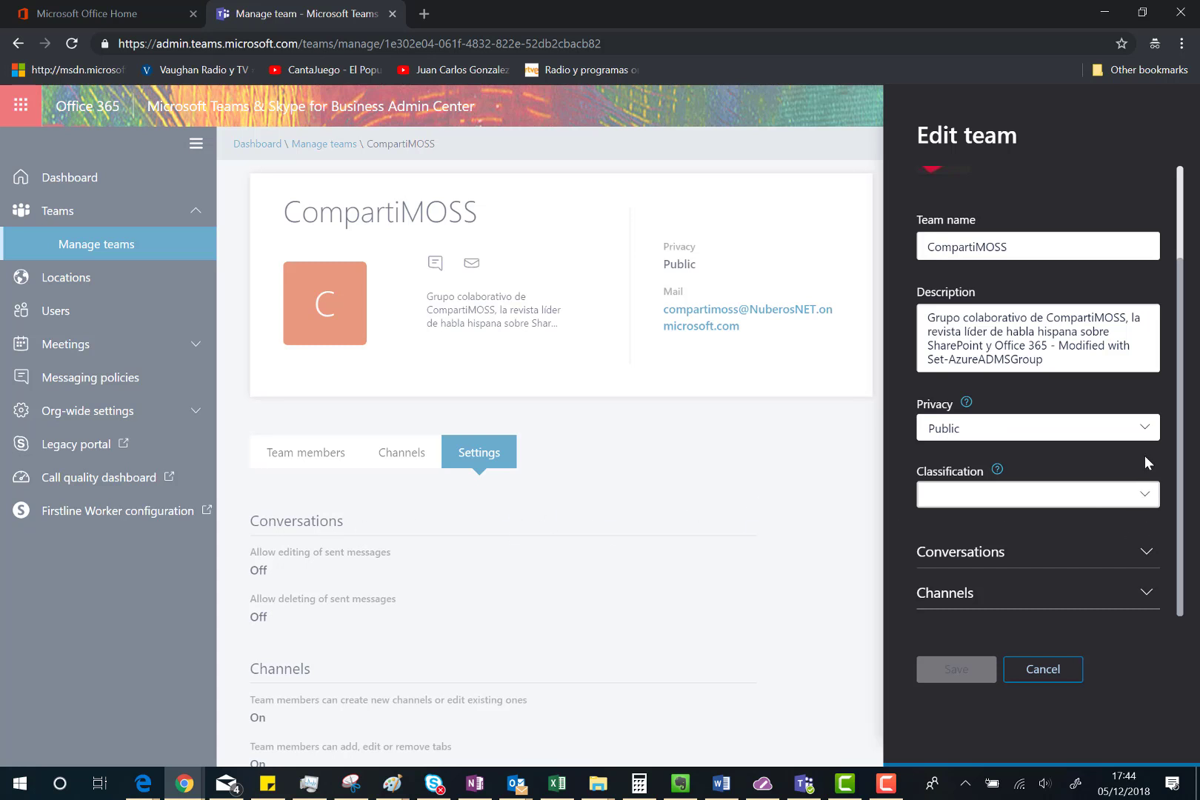
scroll(1144, 455, "up", 2)
scroll(1129, 491, "down", 2)
left_click(1036, 550)
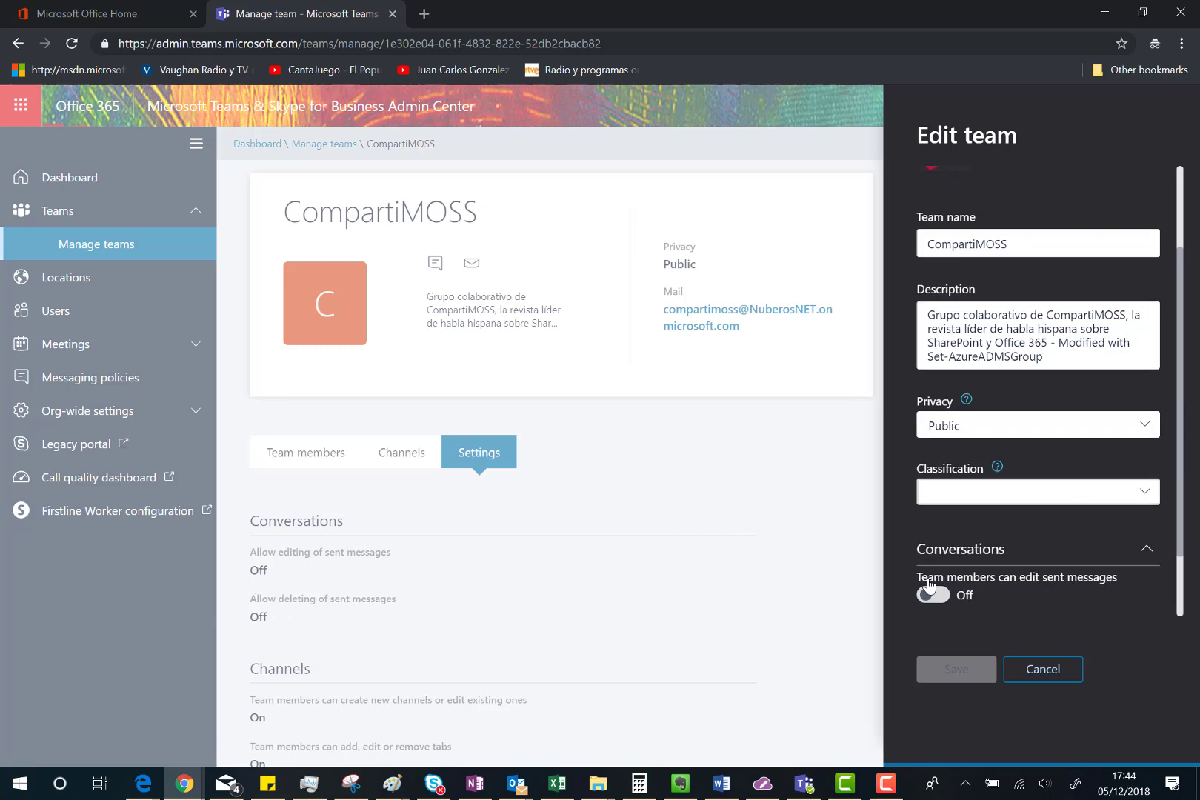
scroll(938, 581, "down", 1)
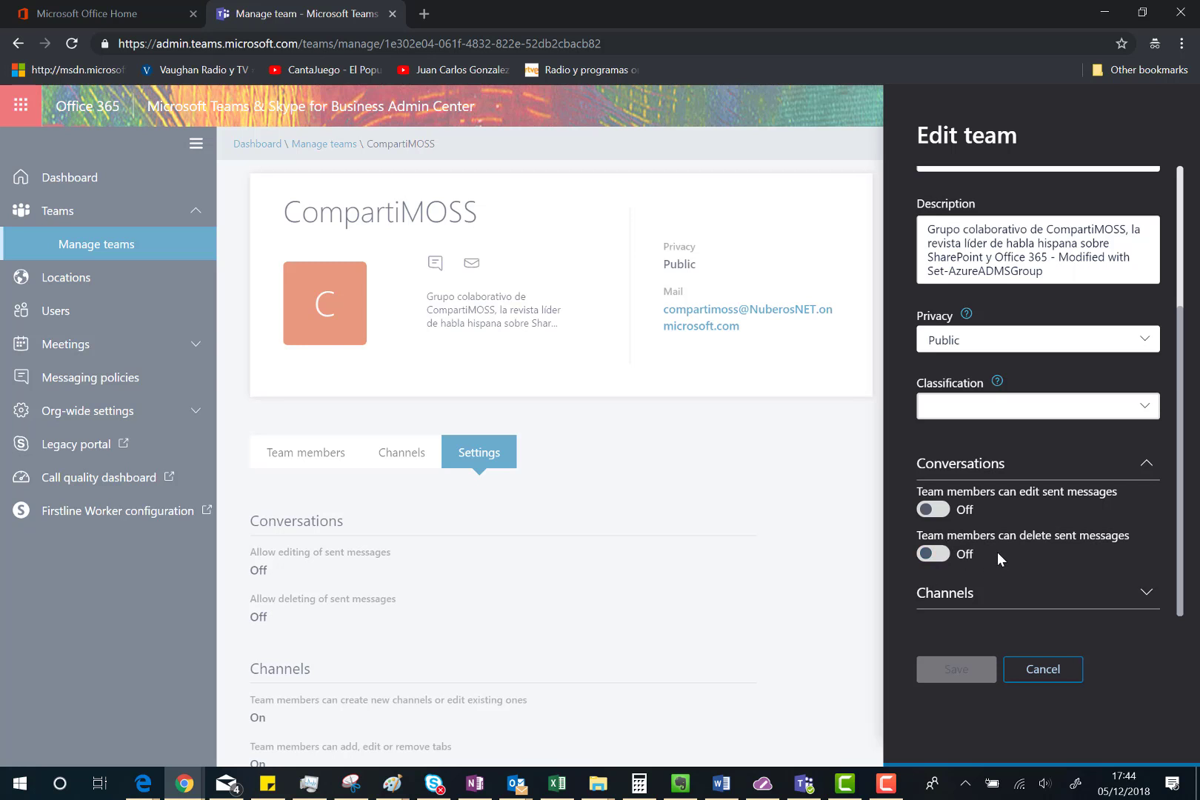
left_click(1137, 598)
scroll(1113, 590, "down", 2)
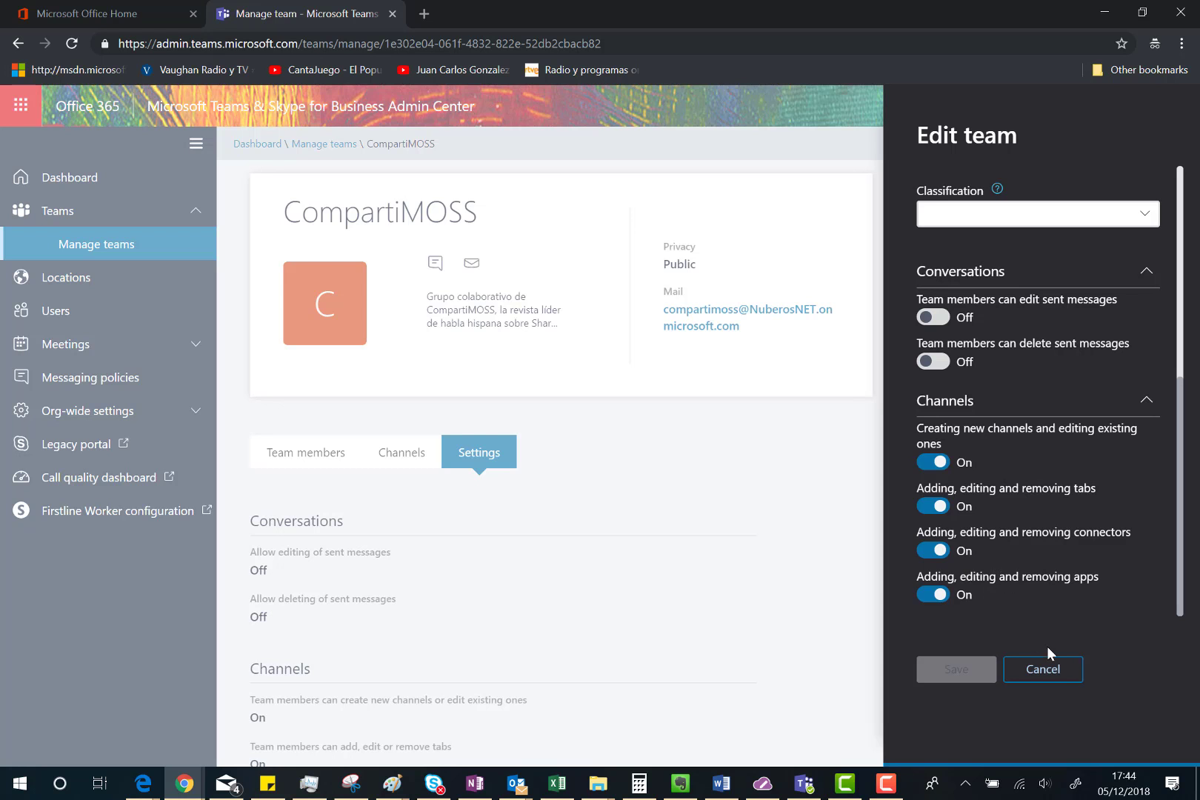
left_click(1069, 681)
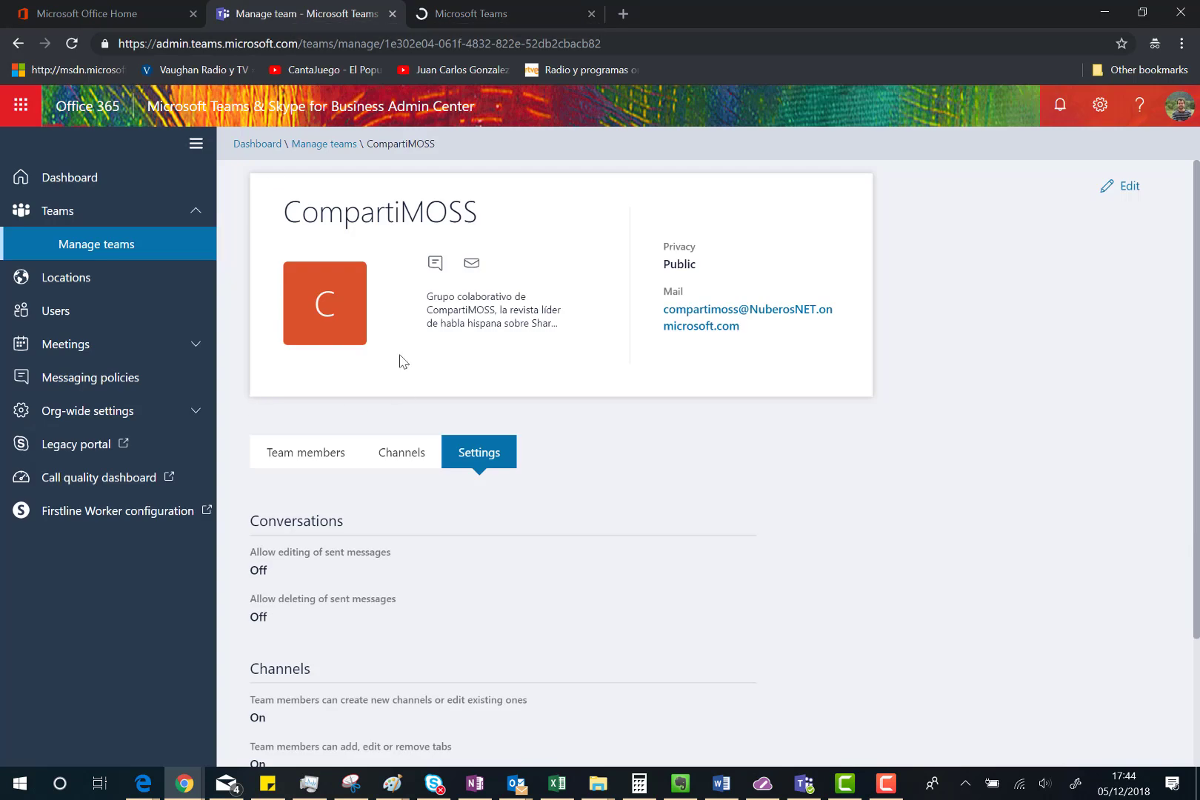
- Confirm Authors is among four channels, return to Manage teams, and switch to Teams web
left_click(405, 454)
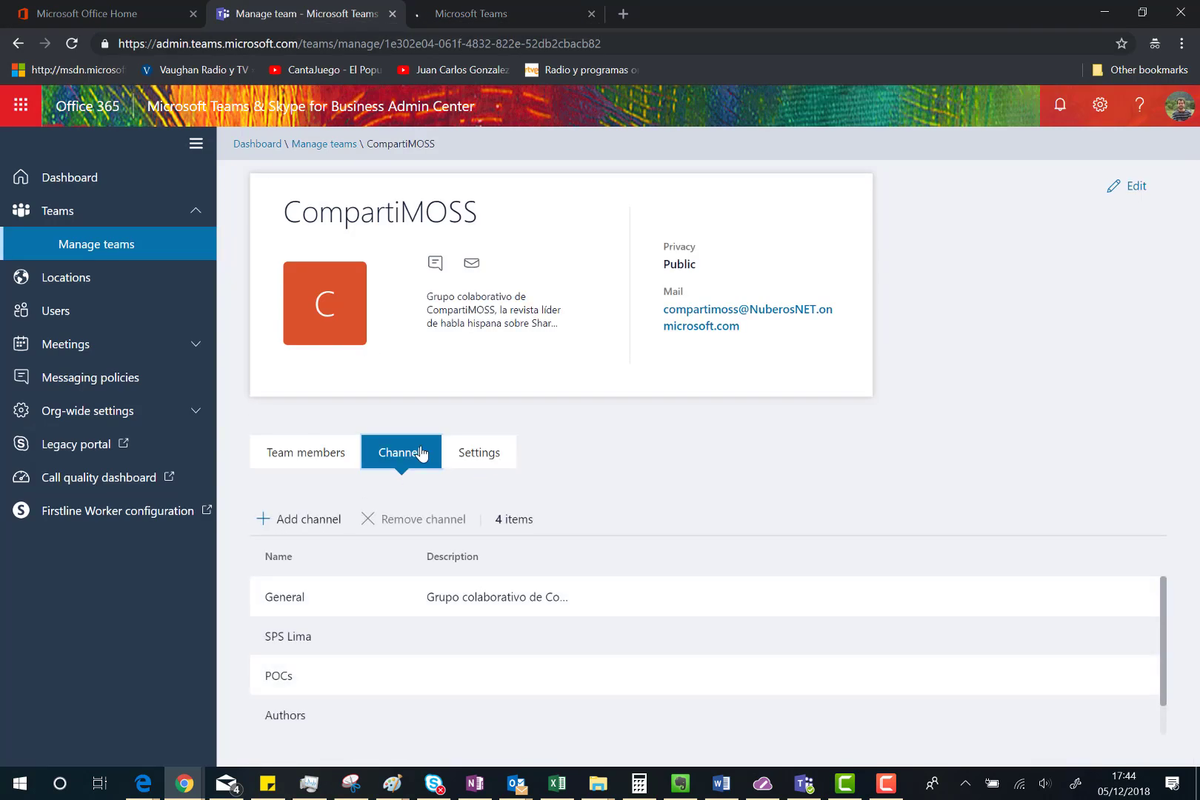
left_click(323, 143)
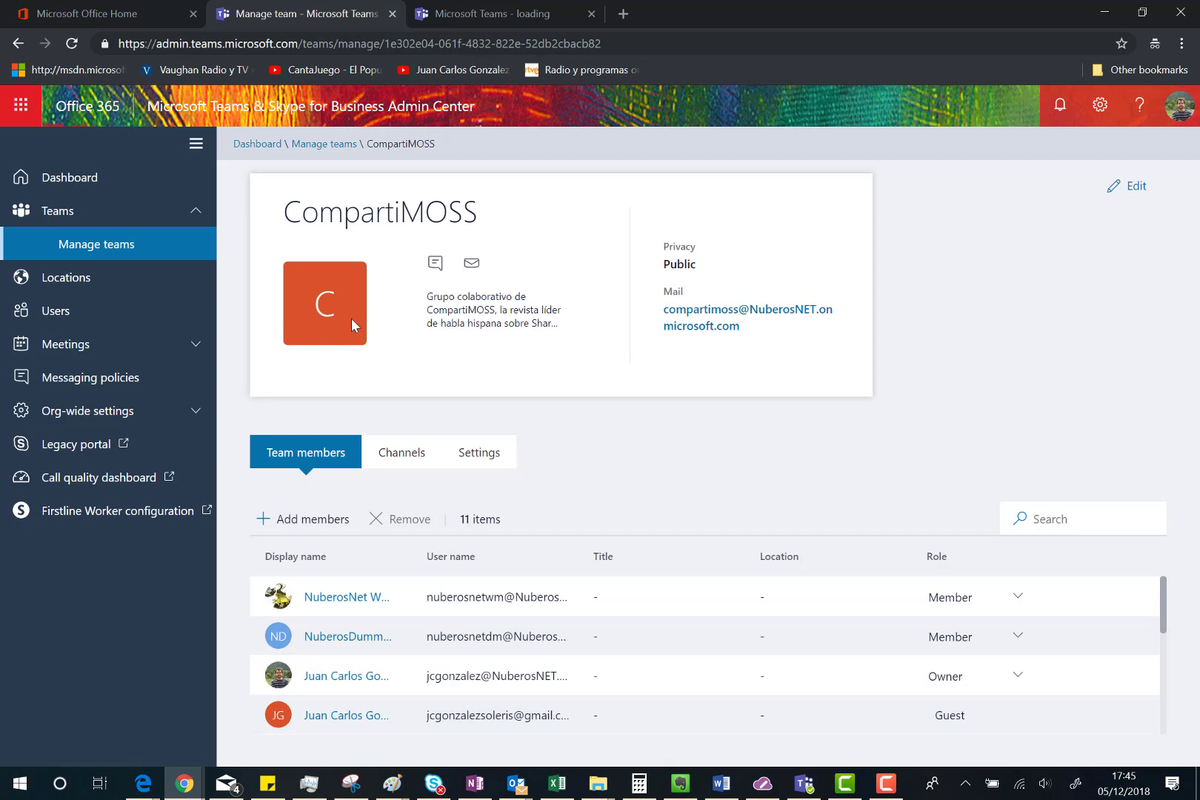
left_click(481, 11)
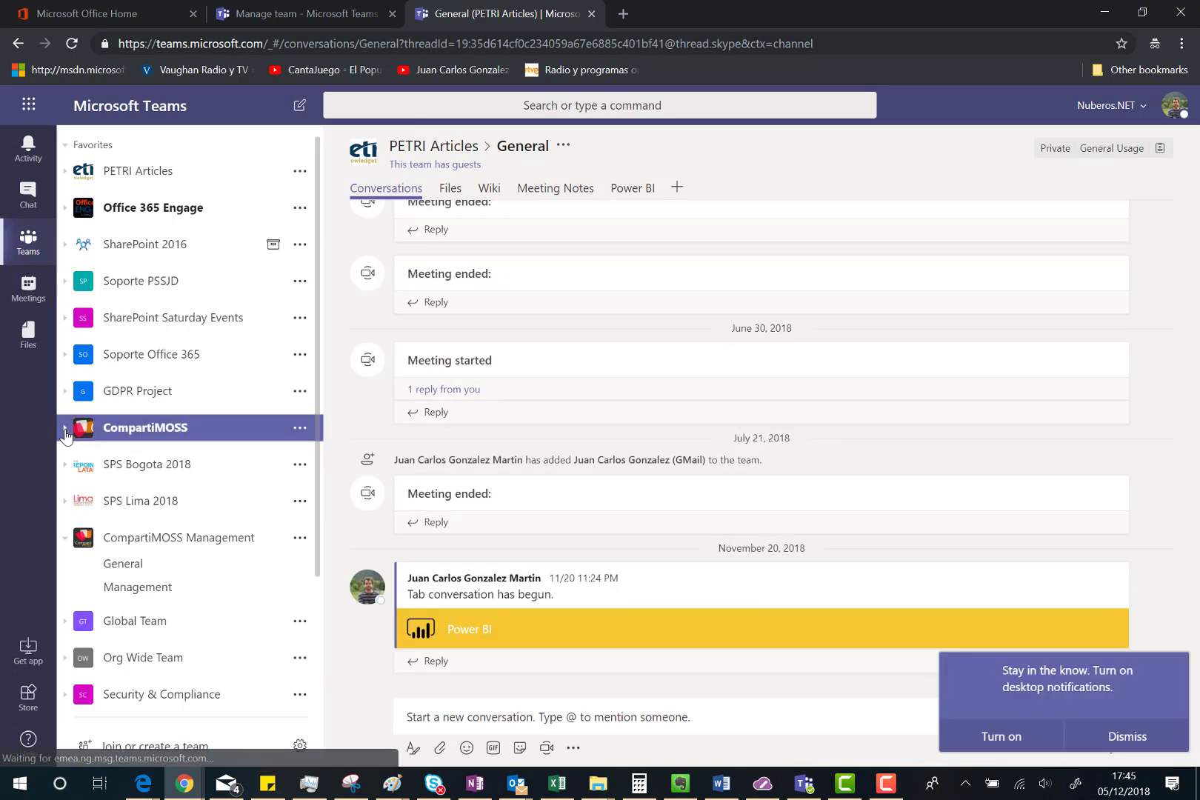
- Expand CompartiMOSS, reveal the hidden Authors channel and star it to keep it shown
left_click(66, 431)
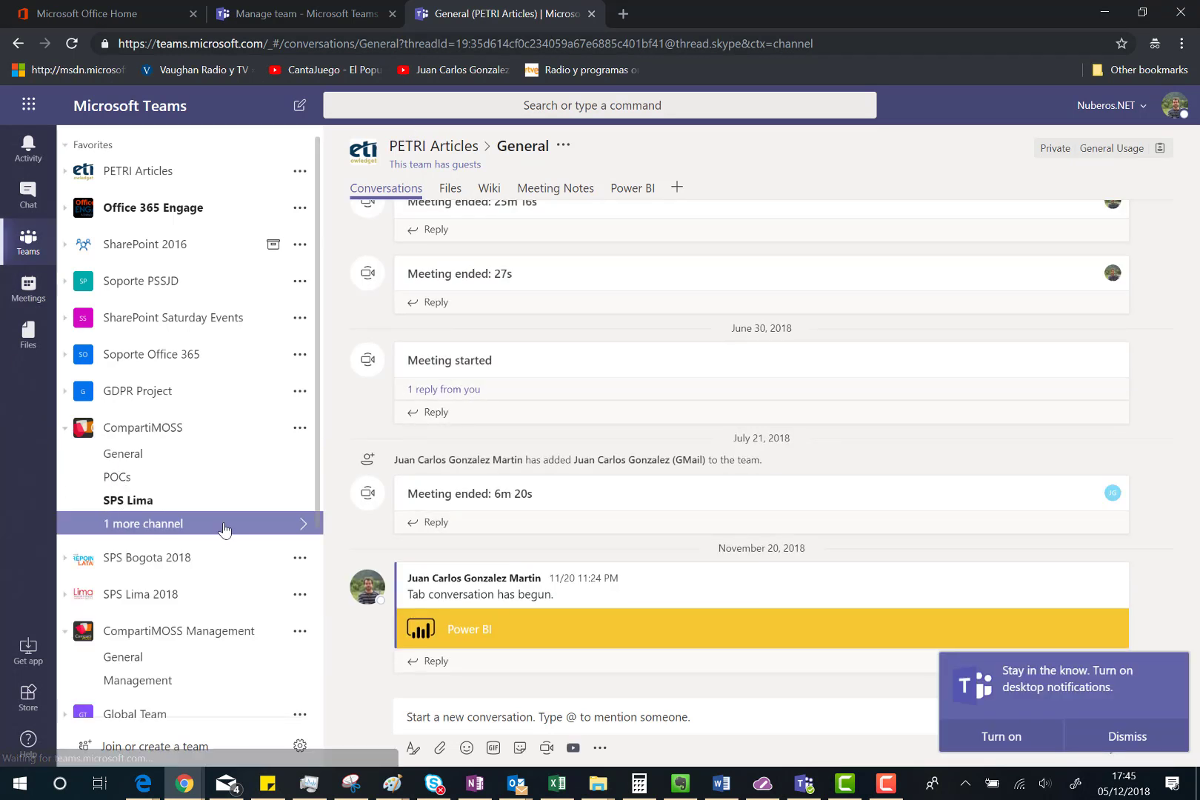
left_click(306, 534)
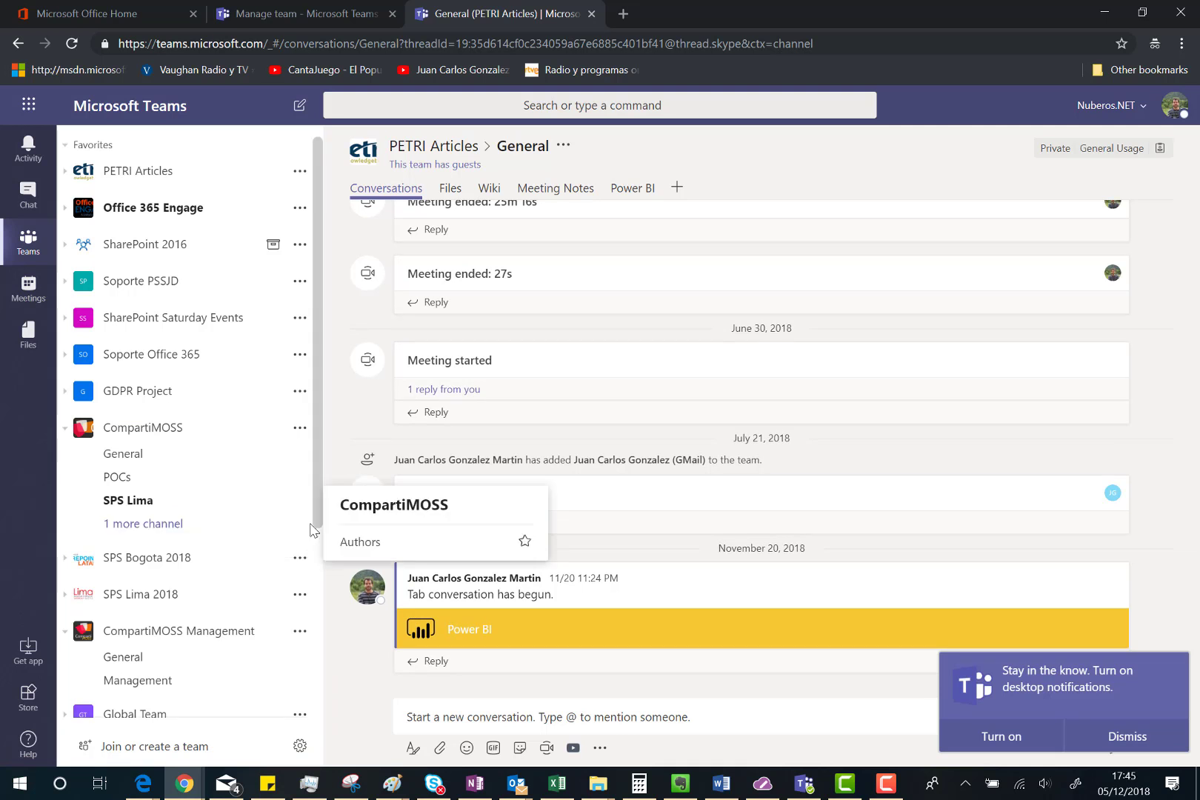
left_click(523, 543)
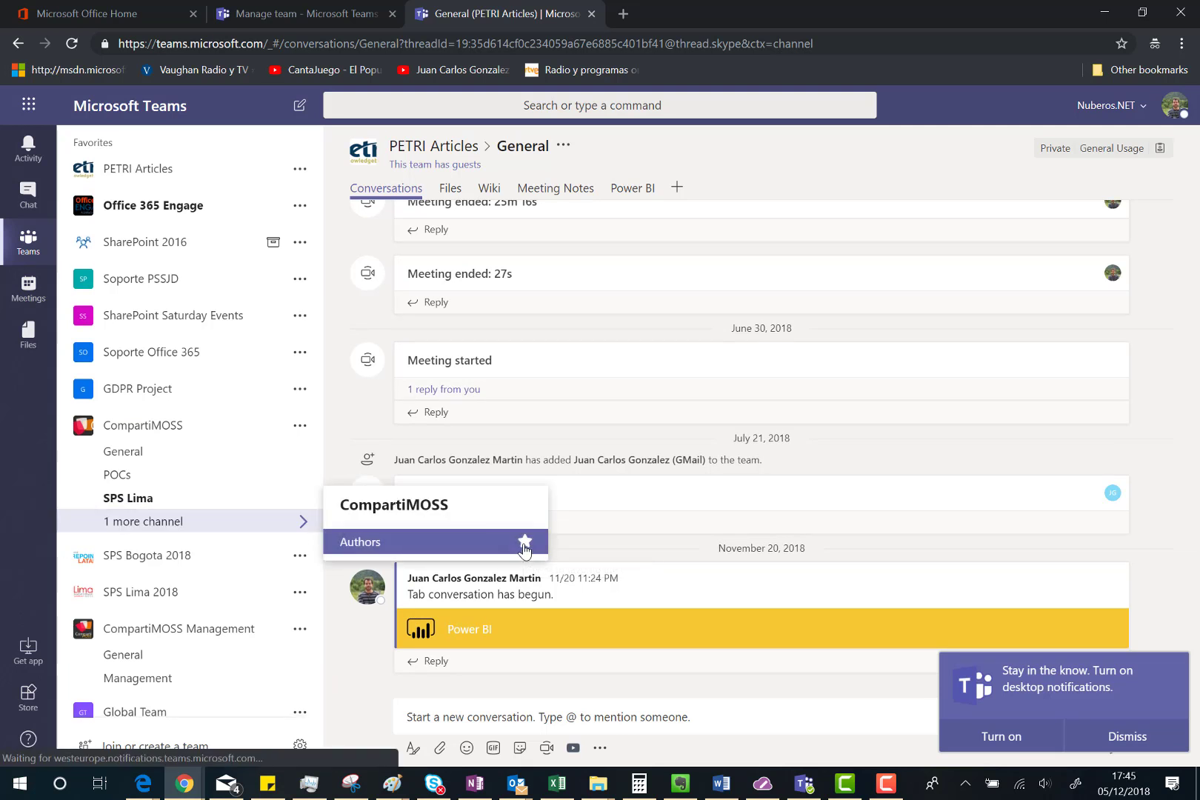